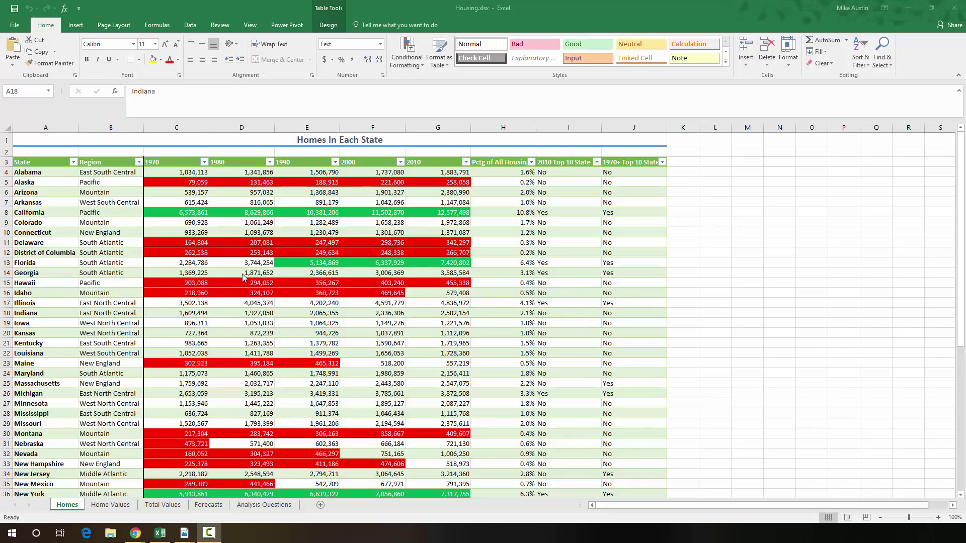
- Select the Homes table from the State header in A3 down to its last data cell
{"action": "left_click", "coordinate": [46, 161]}
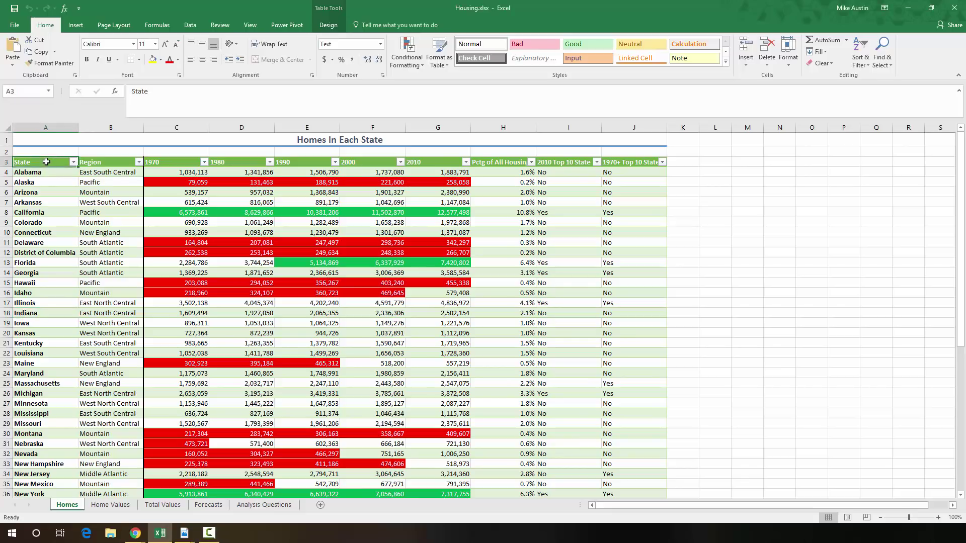
{"action": "left_click_drag", "start_coordinate": [47, 162], "coordinate": [642, 471]}
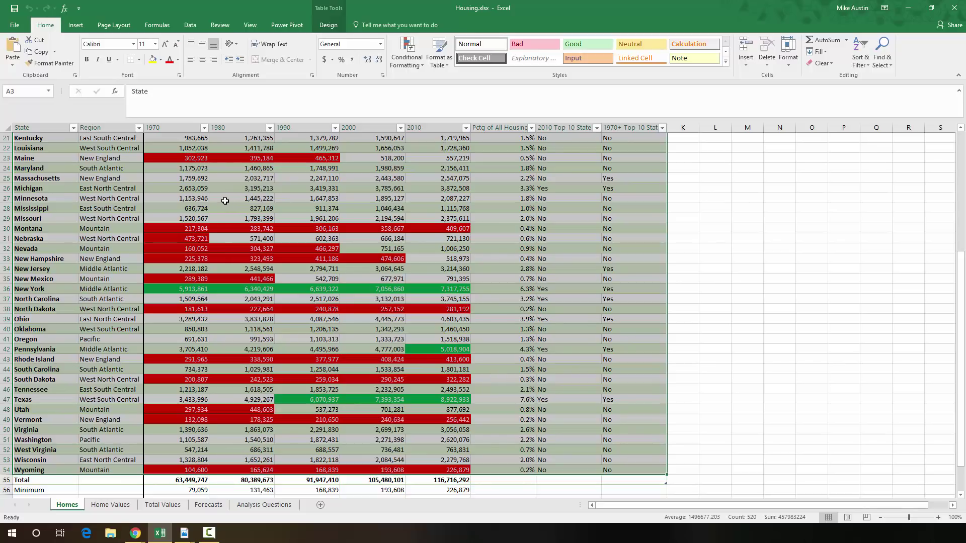
- Insert a PivotTable from Table1 on a new worksheet, Sheet1
{"action": "left_click", "coordinate": [77, 26]}
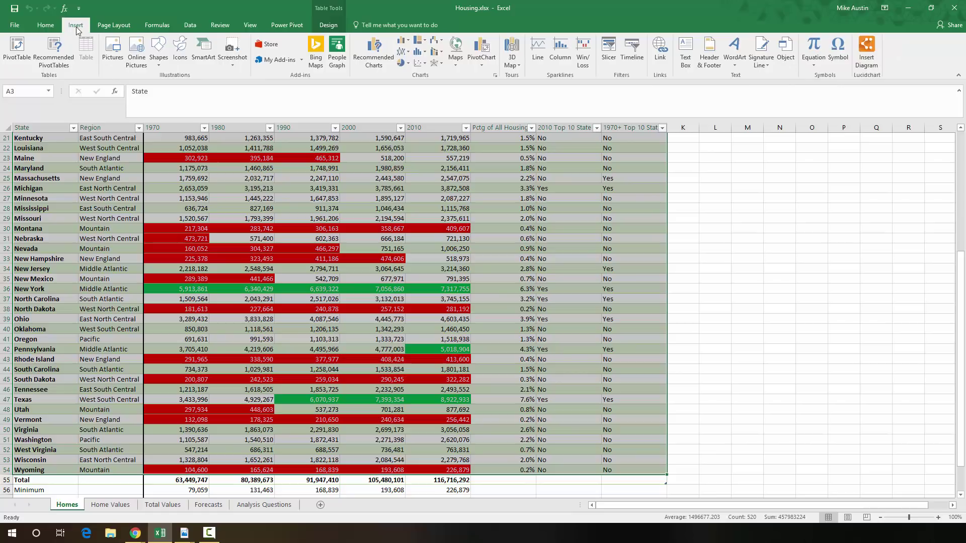
{"action": "left_click", "coordinate": [22, 46]}
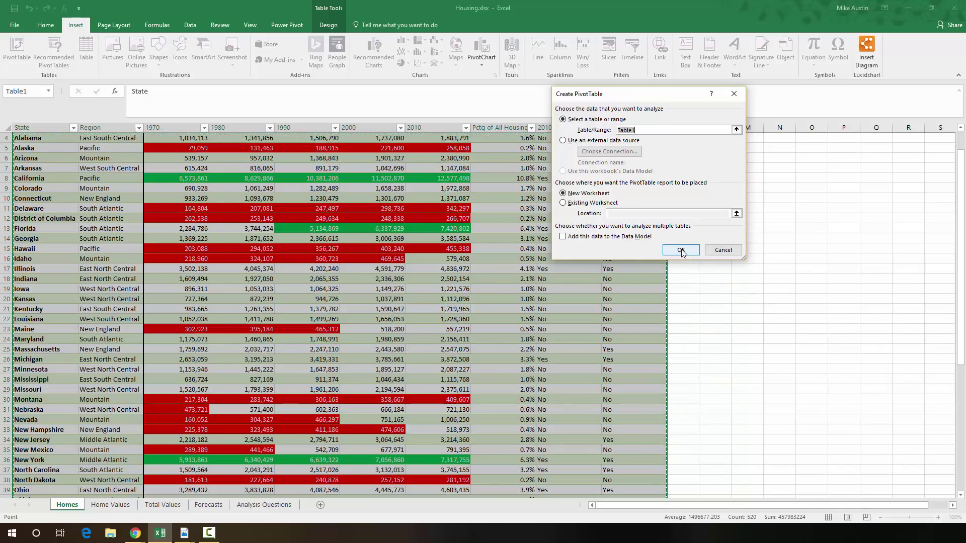
{"action": "left_click", "coordinate": [681, 250]}
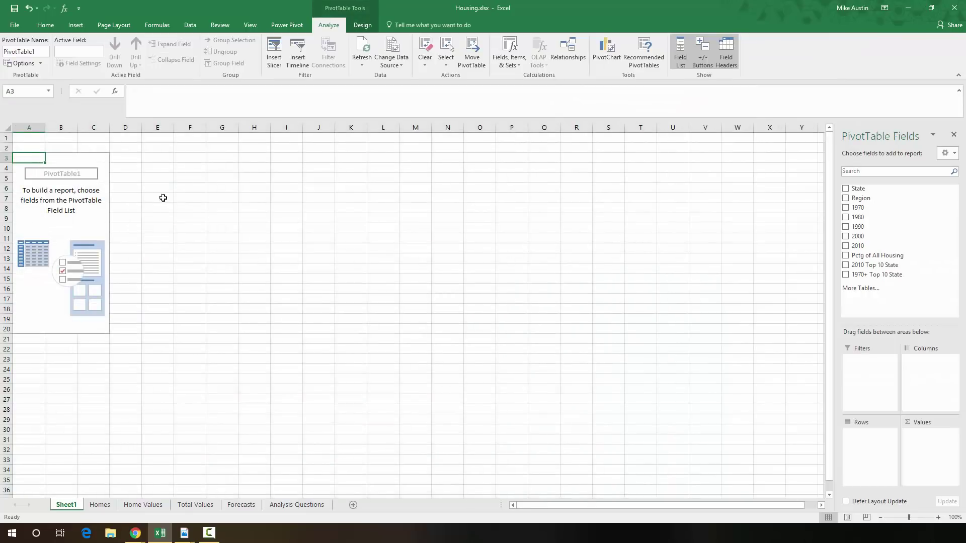
- Rename the Sheet1 tab to 'Homes PivotTable'
{"action": "right_click", "coordinate": [66, 506]}
{"action": "left_click", "coordinate": [93, 412]}
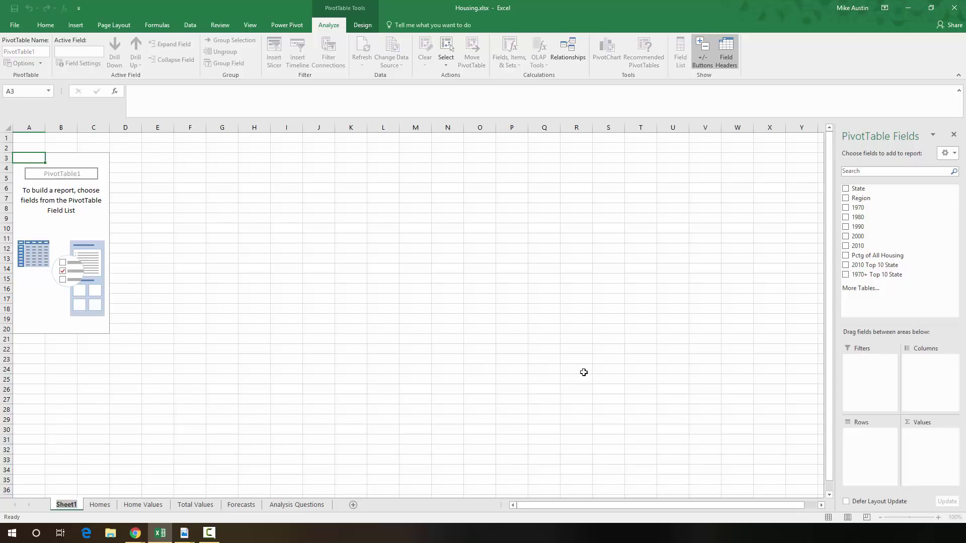
{"action": "type", "text": "Homes Pu"}
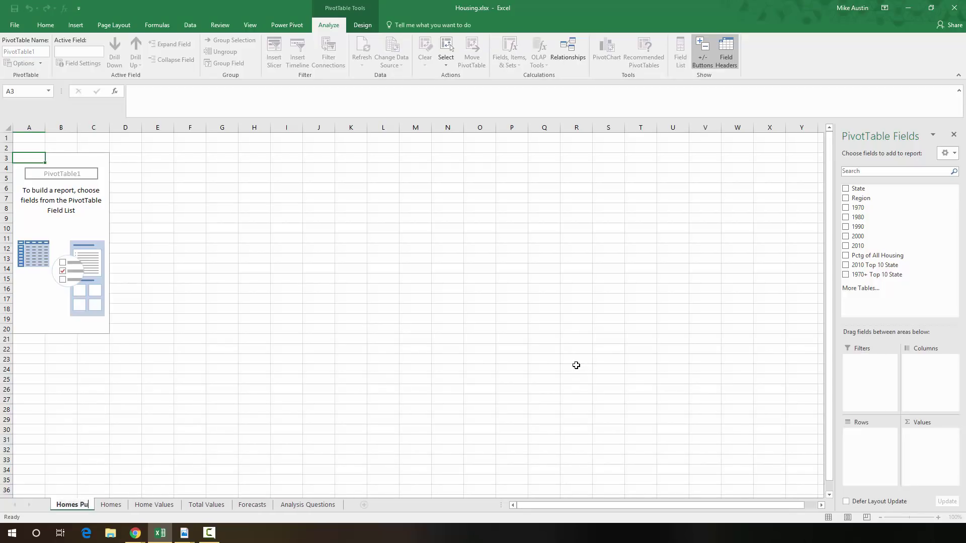
{"action": "key", "text": "BackSpace"}
{"action": "type", "text": "i"}
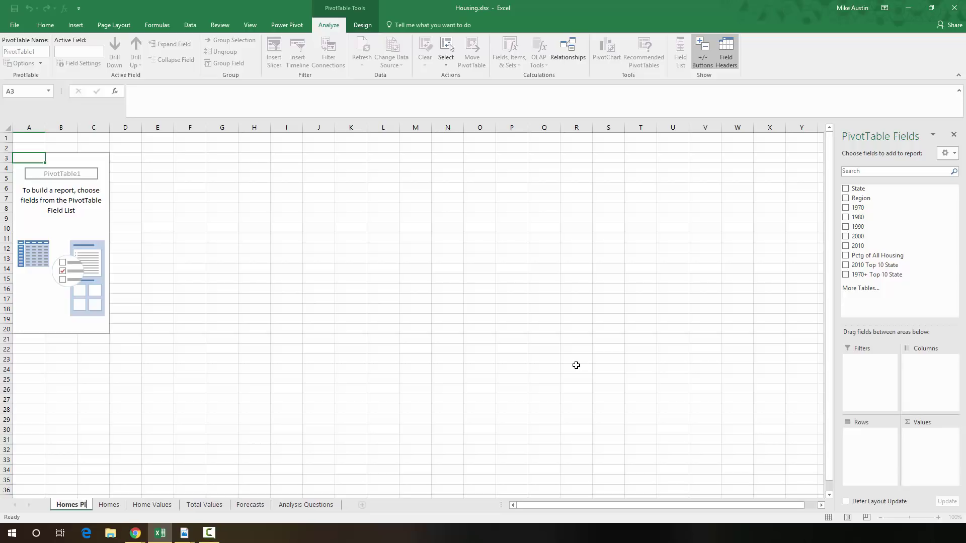
{"action": "type", "text": "votTable"}
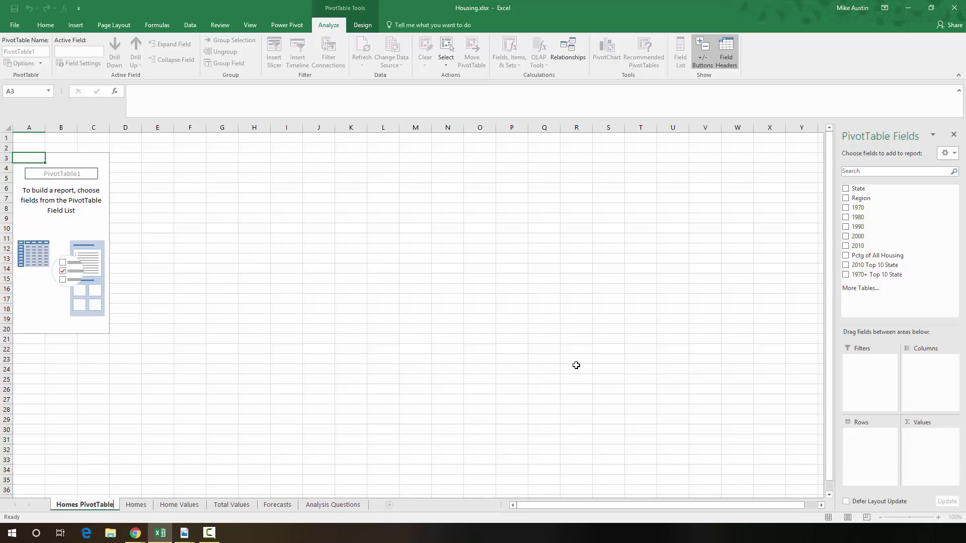
{"action": "key", "text": "Return"}
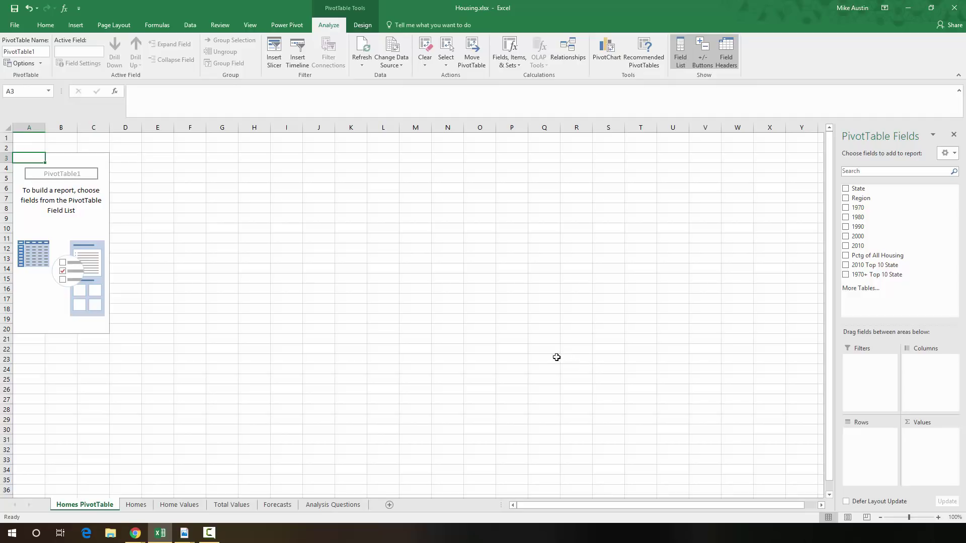
{"action": "right_click", "coordinate": [84, 507]}
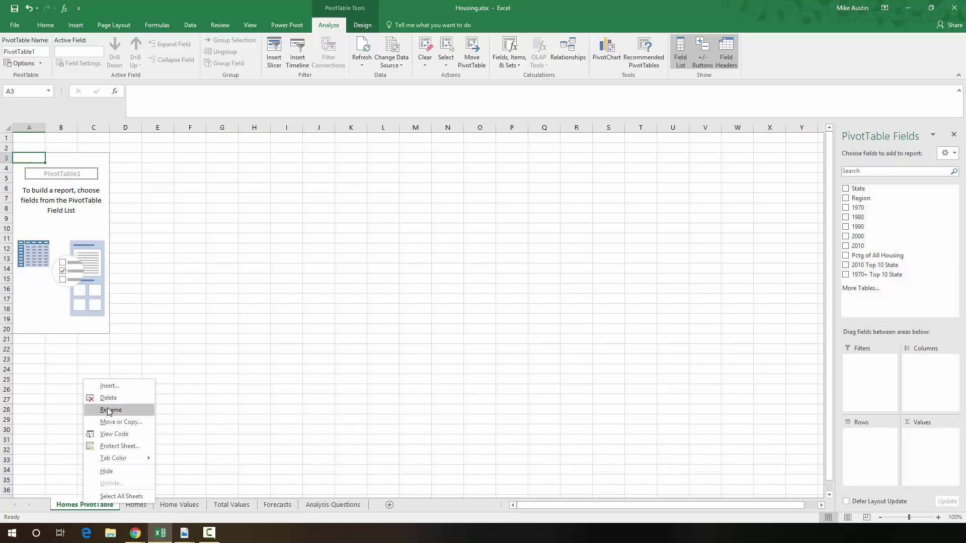
{"action": "key", "text": "Escape"}
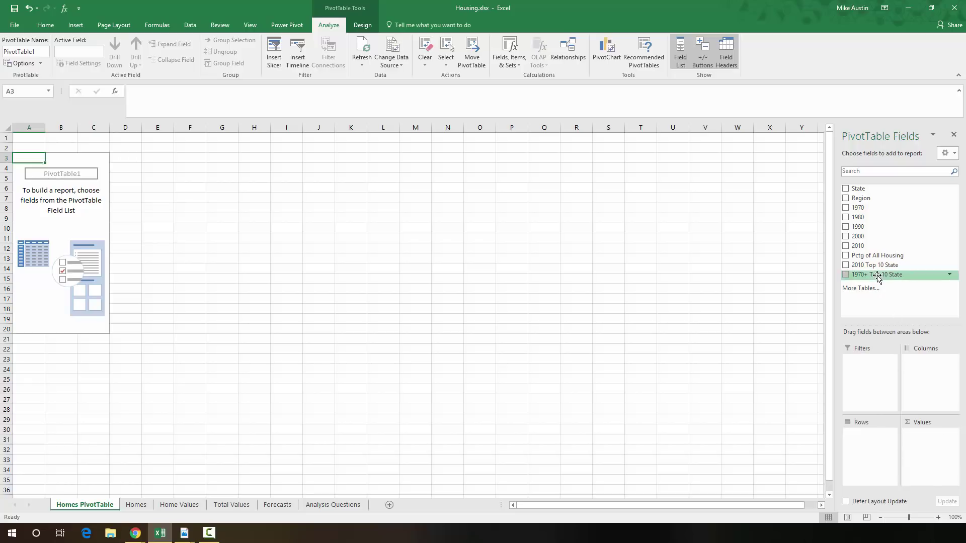
- Put 1970+ Top 10 State in Filters, and Region then State in Rows
{"action": "left_click_drag", "start_coordinate": [877, 277], "coordinate": [874, 369]}
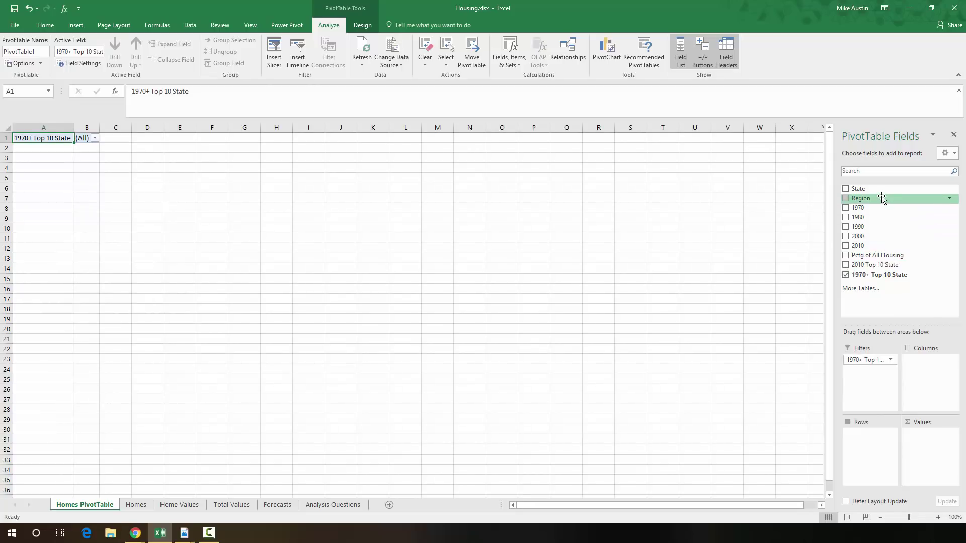
{"action": "left_click_drag", "start_coordinate": [881, 198], "coordinate": [879, 435]}
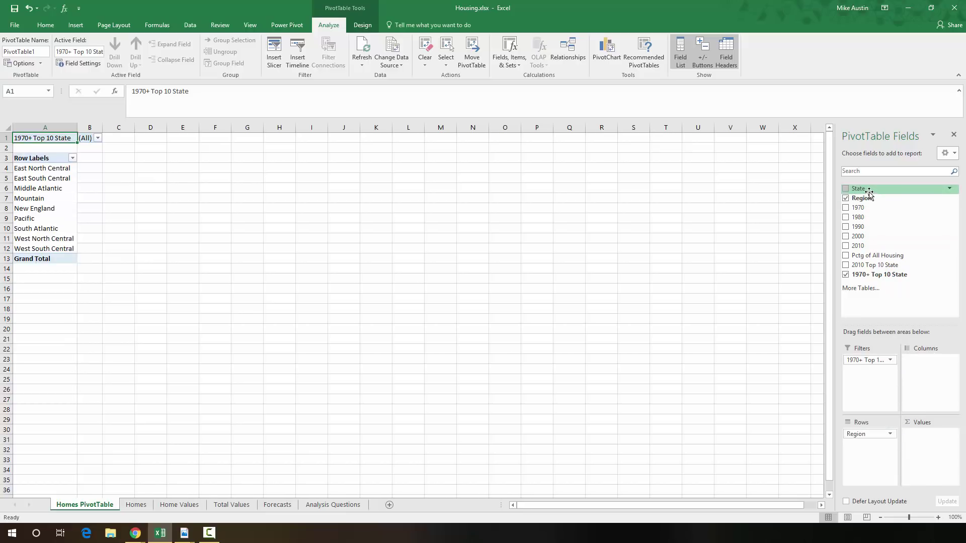
{"action": "left_click_drag", "start_coordinate": [869, 194], "coordinate": [873, 445]}
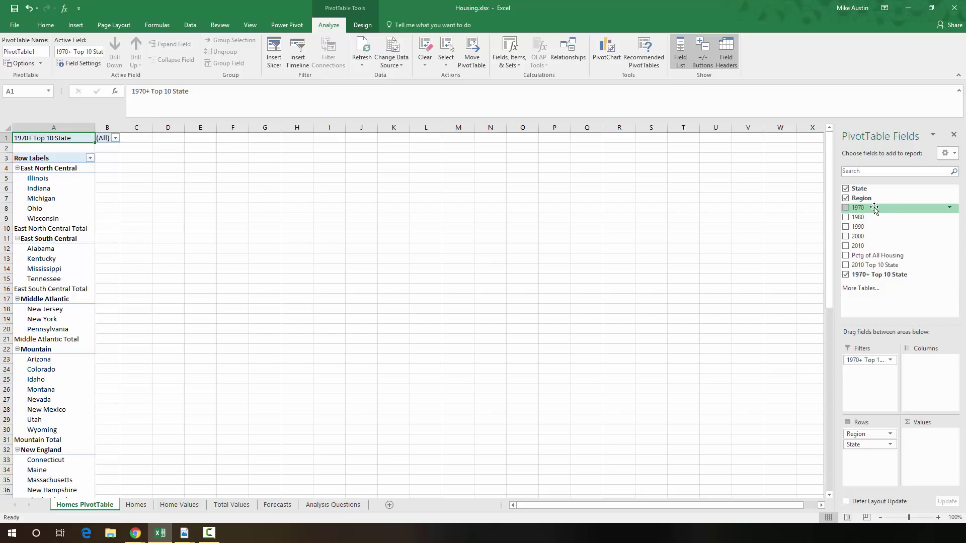
- Add the 1970, 1980, 1990, 2000 and 2010 fields to Values as sums
{"action": "left_click_drag", "start_coordinate": [874, 210], "coordinate": [944, 435]}
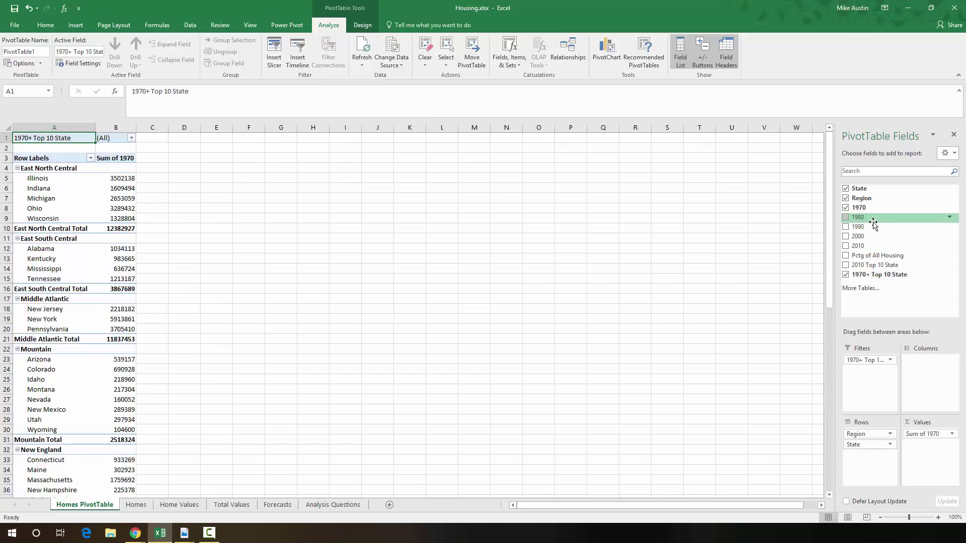
{"action": "left_click_drag", "start_coordinate": [875, 217], "coordinate": [931, 466]}
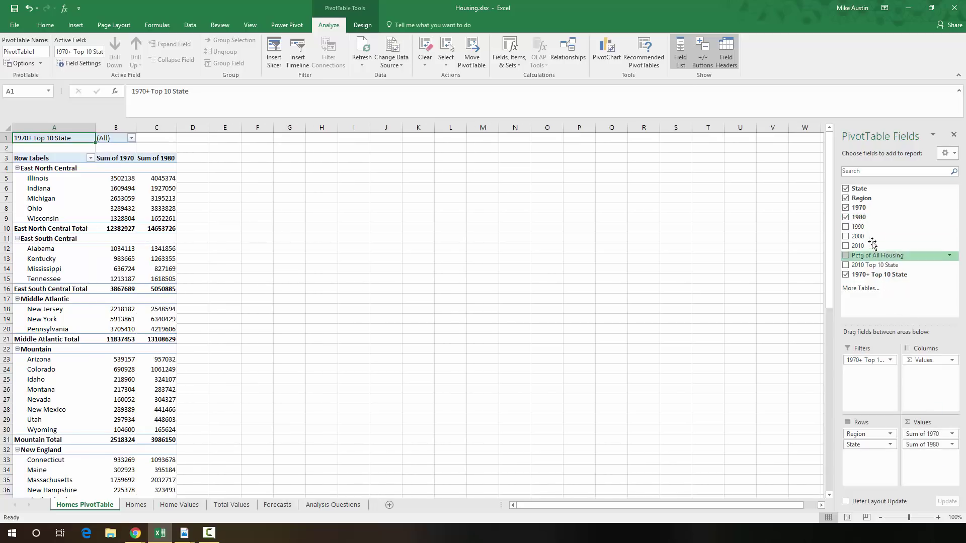
{"action": "left_click_drag", "start_coordinate": [872, 227], "coordinate": [931, 467]}
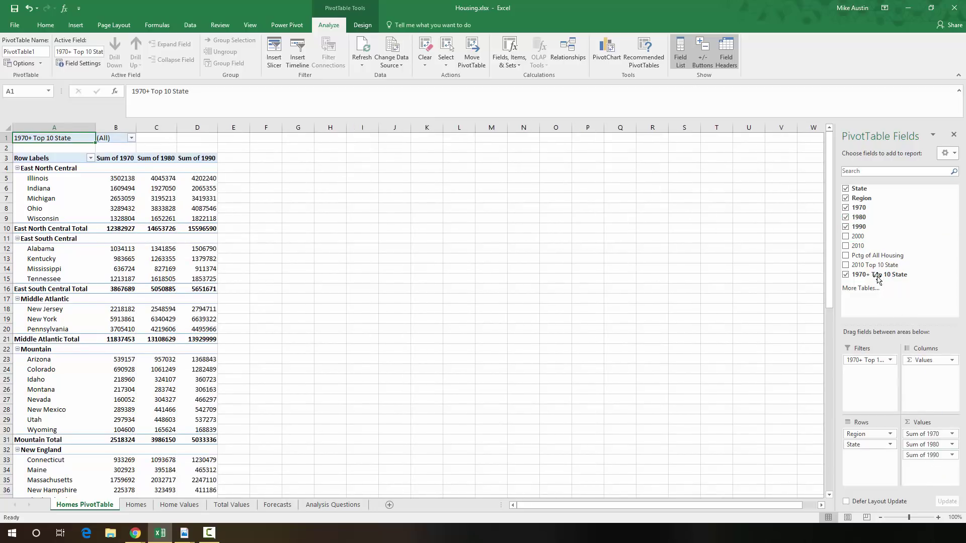
{"action": "left_click_drag", "start_coordinate": [872, 238], "coordinate": [930, 473]}
{"action": "left_click_drag", "start_coordinate": [870, 249], "coordinate": [928, 476]}
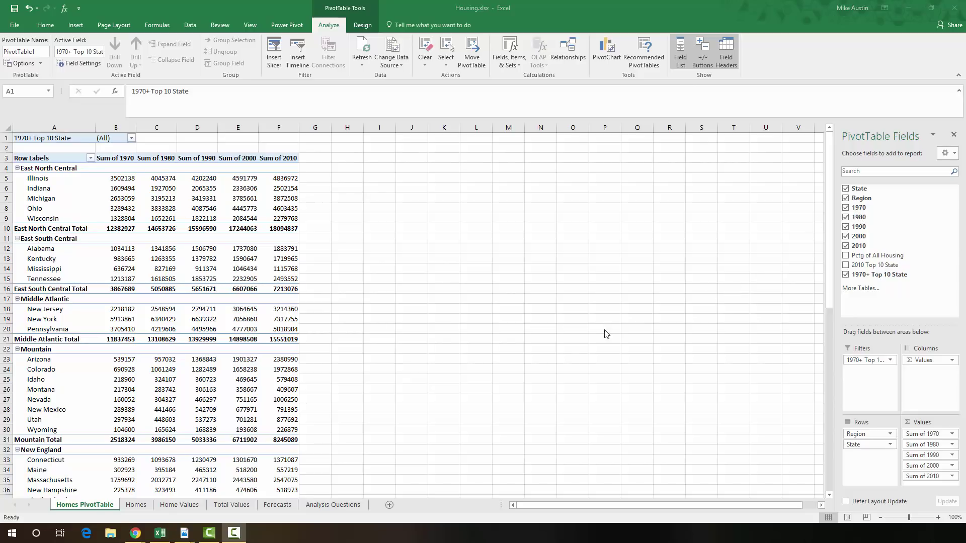
- From the Homes sheet, insert another PivotTable from Table1 on a new Sheet2
{"action": "left_click", "coordinate": [135, 505]}
{"action": "scroll", "coordinate": [166, 428], "scroll_direction": "up", "scroll_amount": 1}
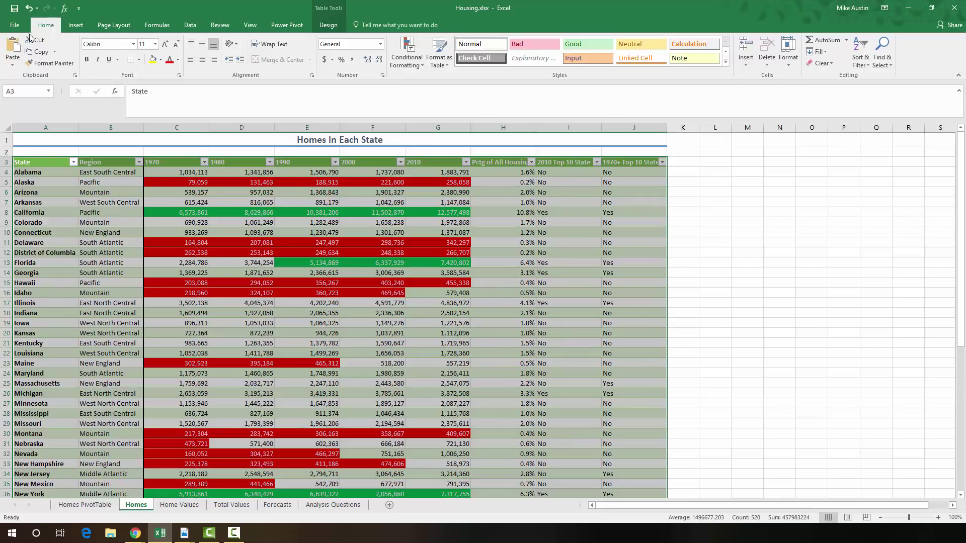
{"action": "left_click", "coordinate": [75, 26]}
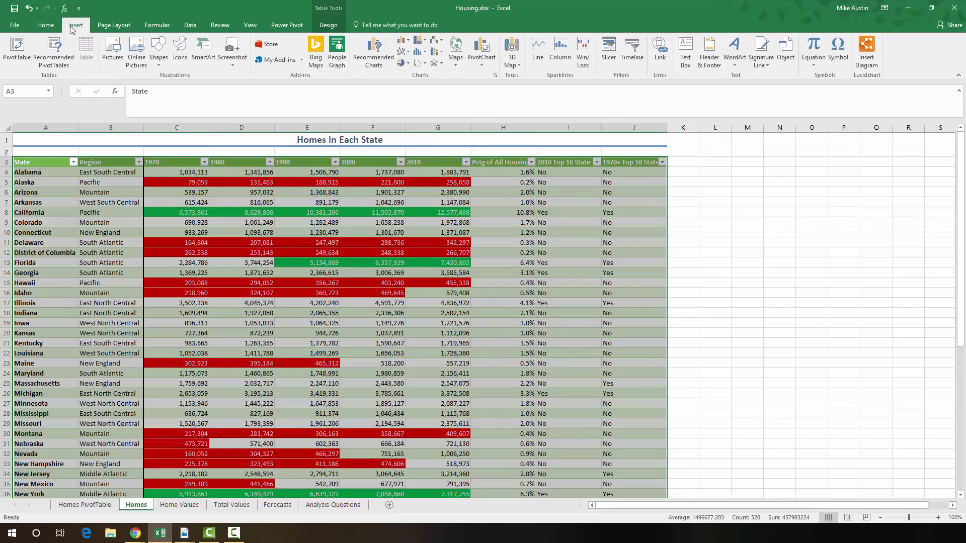
{"action": "left_click", "coordinate": [9, 55]}
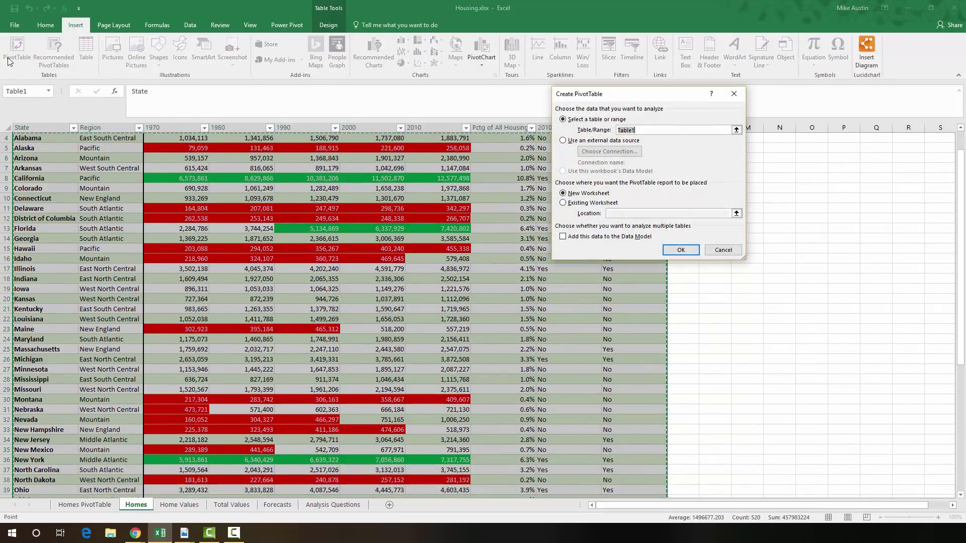
{"action": "left_click", "coordinate": [679, 249]}
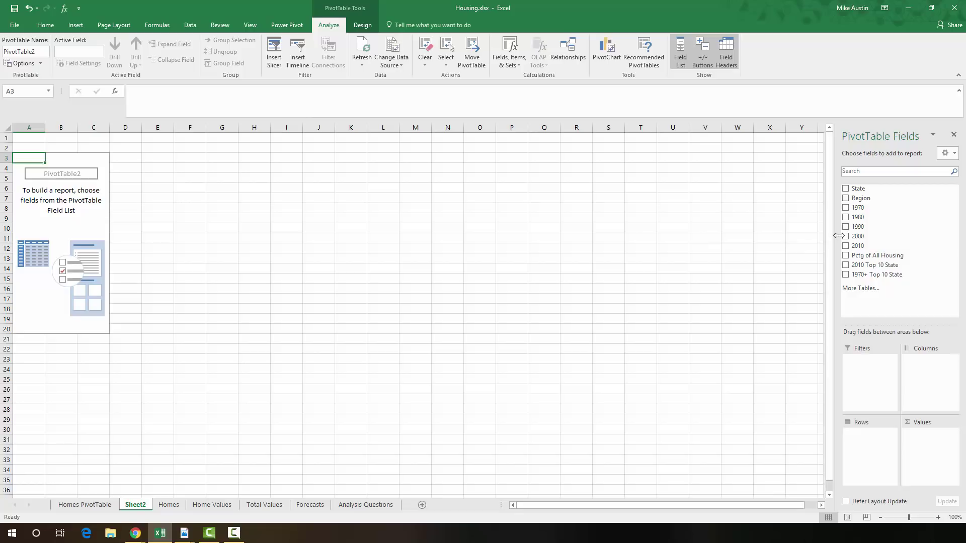
- Put 2010 in Rows and State in Values to get a Count of State
{"action": "left_click_drag", "start_coordinate": [855, 245], "coordinate": [876, 441]}
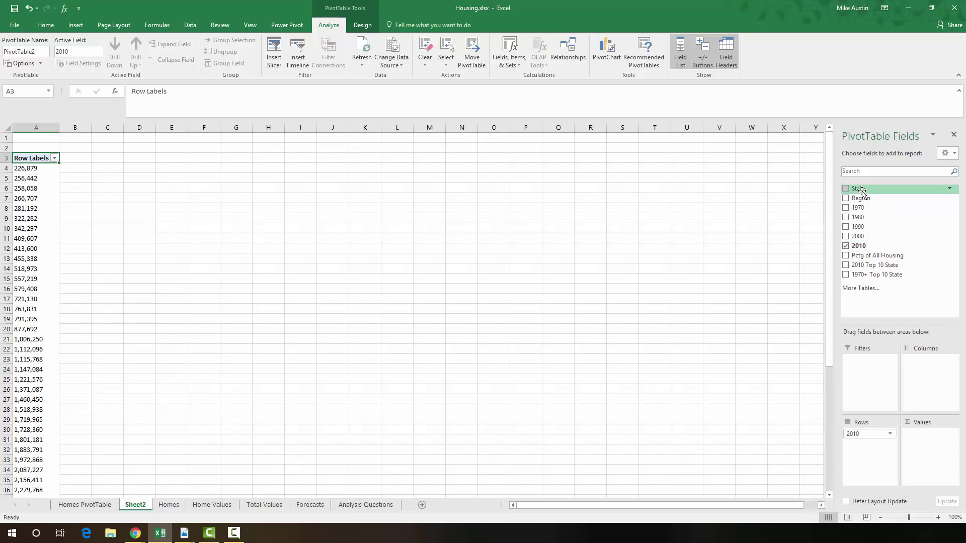
{"action": "left_click_drag", "start_coordinate": [858, 189], "coordinate": [941, 443]}
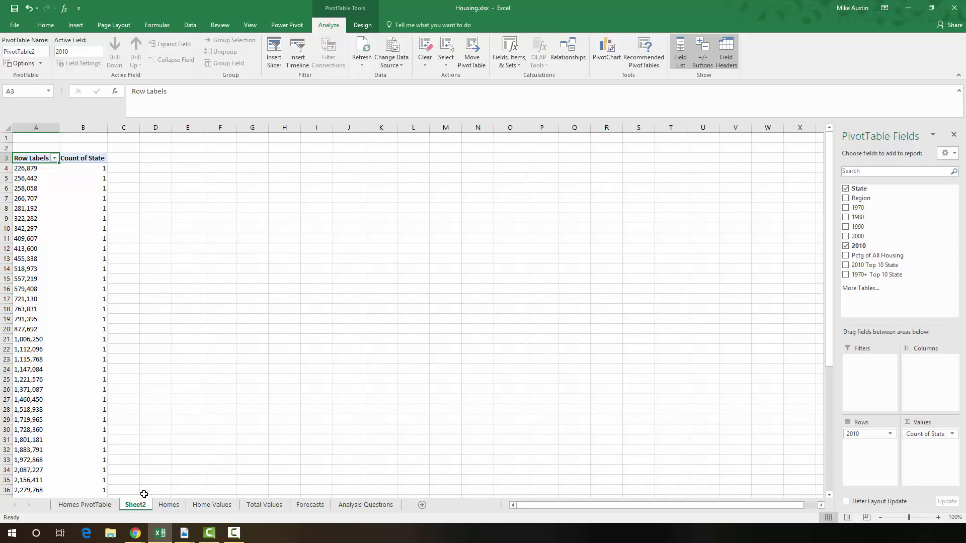
- Rename the Sheet2 tab to '2010 Homes PivotTable'
{"action": "right_click", "coordinate": [141, 506]}
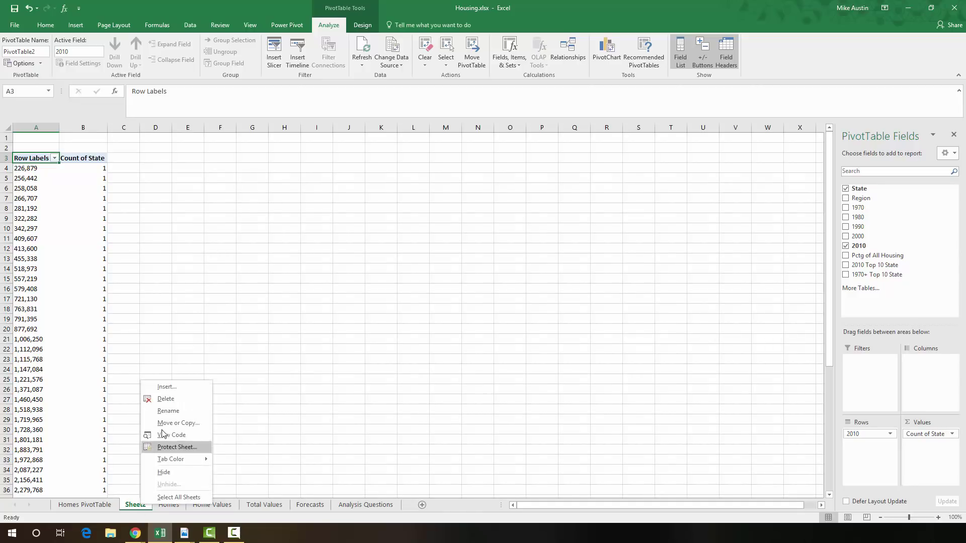
{"action": "left_click", "coordinate": [170, 410]}
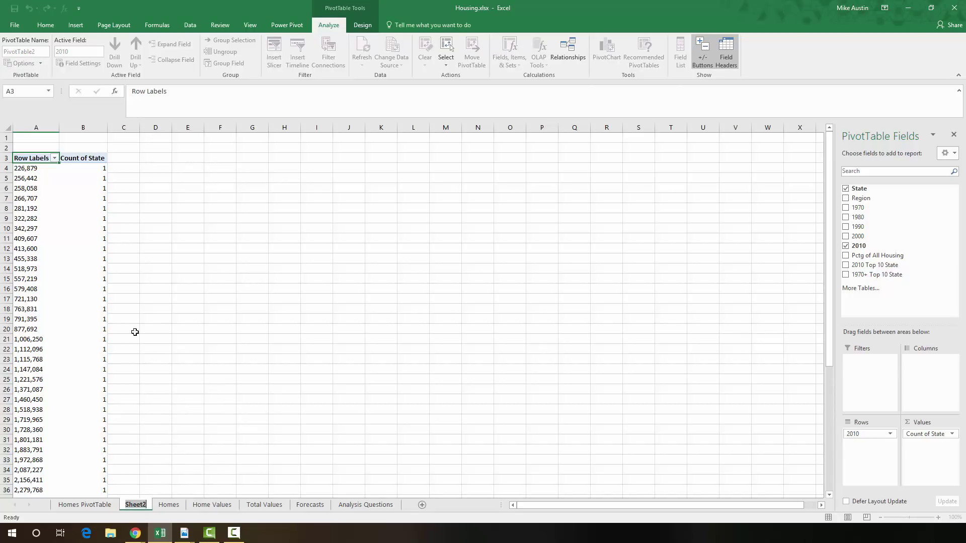
{"action": "type", "text": "2010 H"}
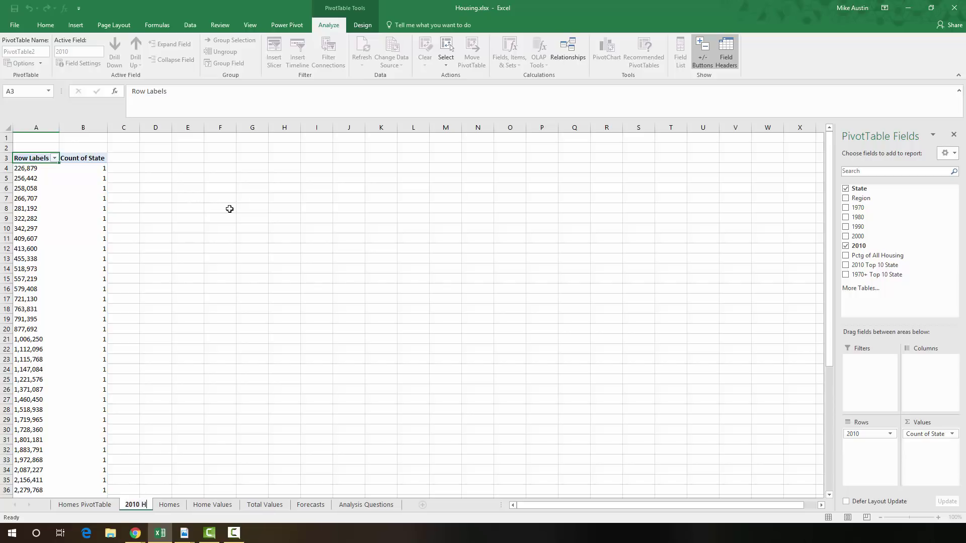
{"action": "type", "text": "omes Pi"}
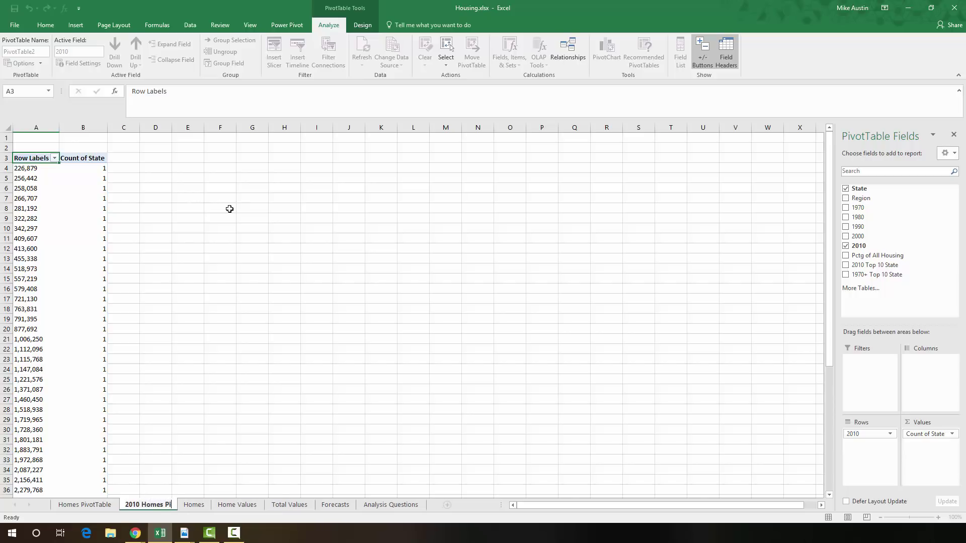
{"action": "type", "text": "votTable"}
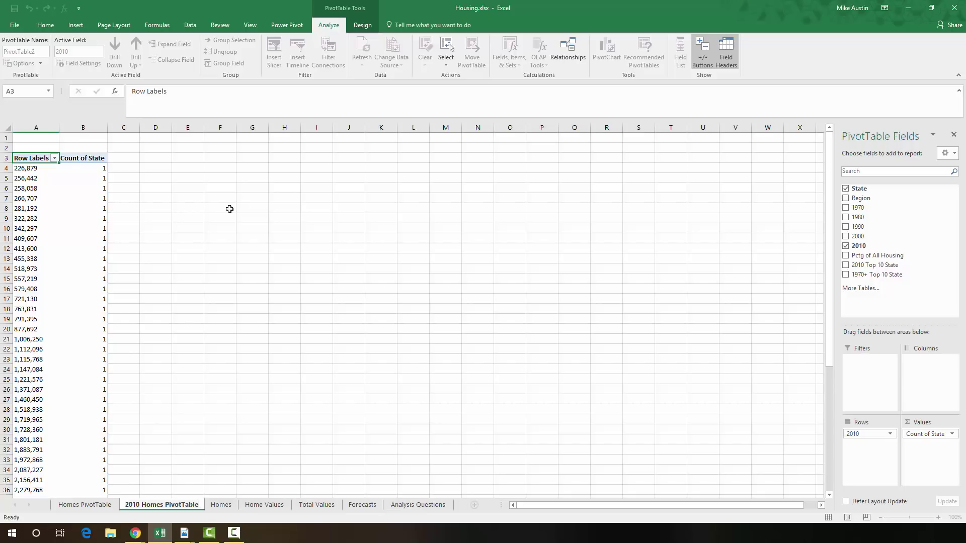
{"action": "key", "text": "Return"}
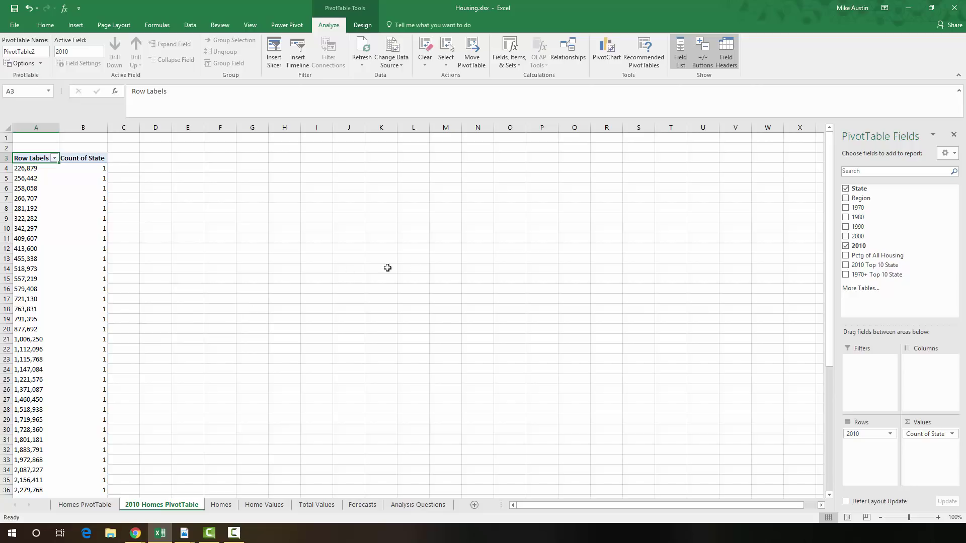
{"action": "scroll", "coordinate": [212, 314], "scroll_direction": "down", "scroll_amount": 6}
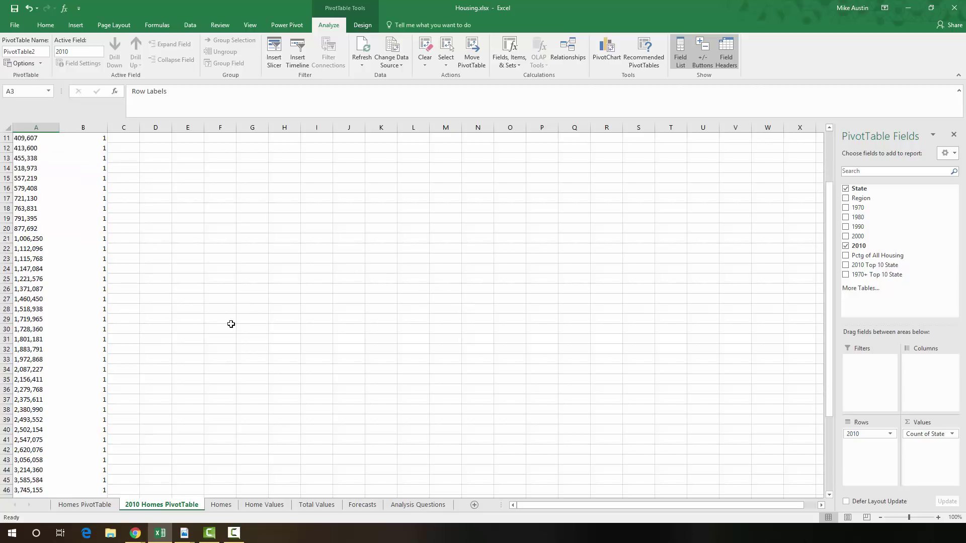
{"action": "scroll", "coordinate": [226, 316], "scroll_direction": "down", "scroll_amount": 4}
{"action": "scroll", "coordinate": [223, 327], "scroll_direction": "up", "scroll_amount": 4}
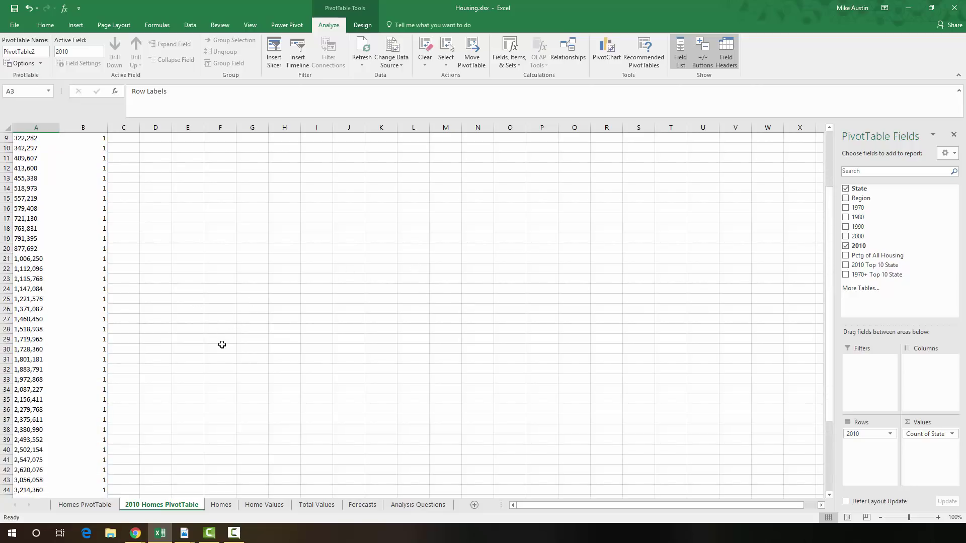
{"action": "scroll", "coordinate": [222, 344], "scroll_direction": "up", "scroll_amount": 3}
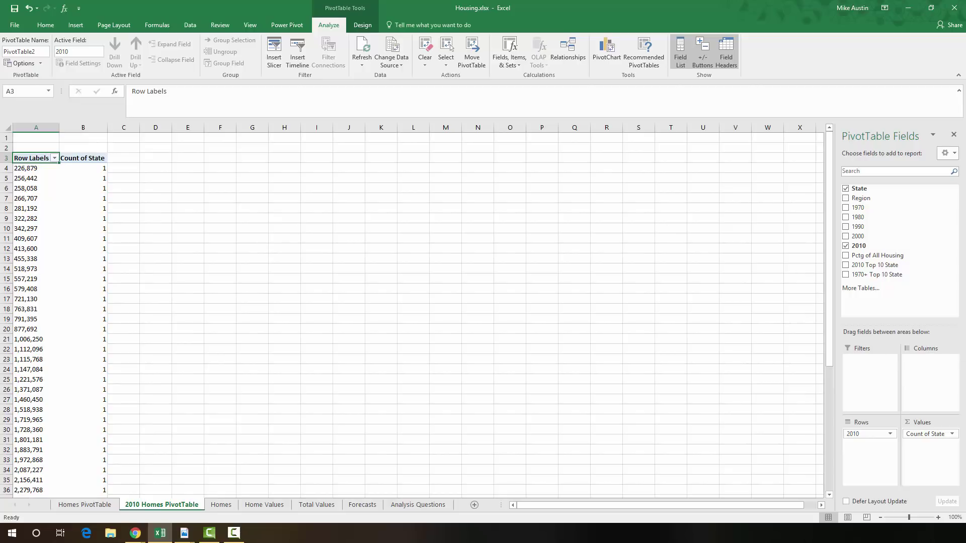
{"action": "scroll", "coordinate": [412, 312], "scroll_direction": "down", "scroll_amount": 1}
{"action": "scroll", "coordinate": [412, 312], "scroll_direction": "up", "scroll_amount": 1}
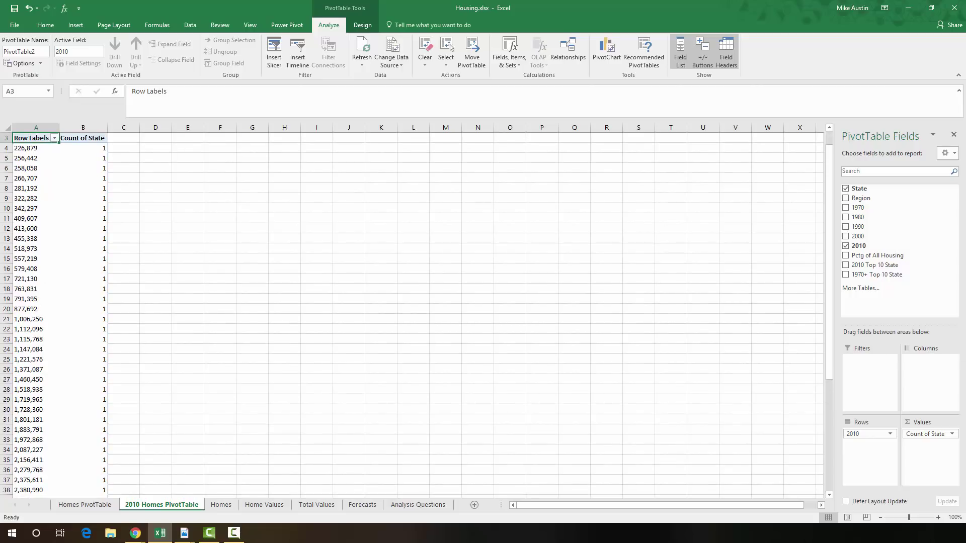
- Group the 2010 row labels starting at 0 in bins of 1000000
{"action": "left_click", "coordinate": [32, 141]}
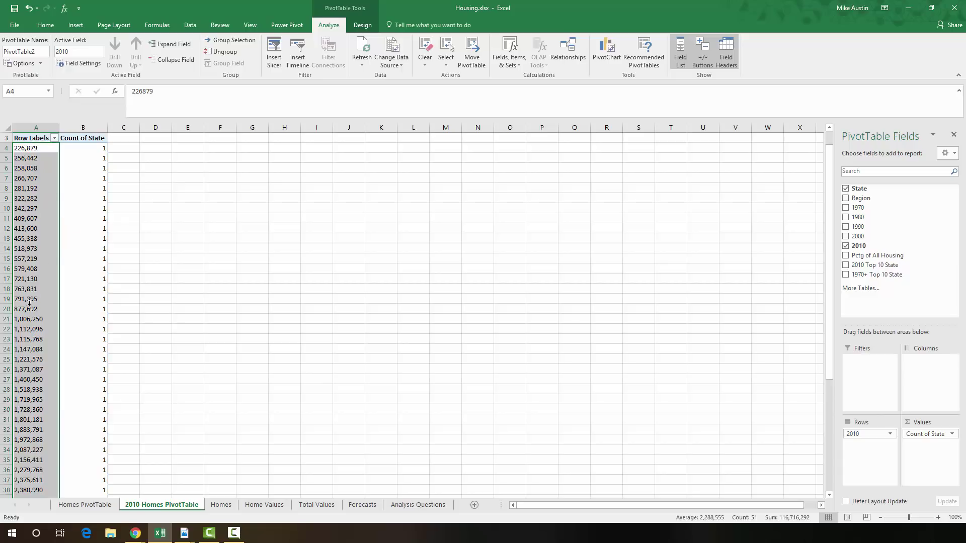
{"action": "right_click", "coordinate": [33, 216]}
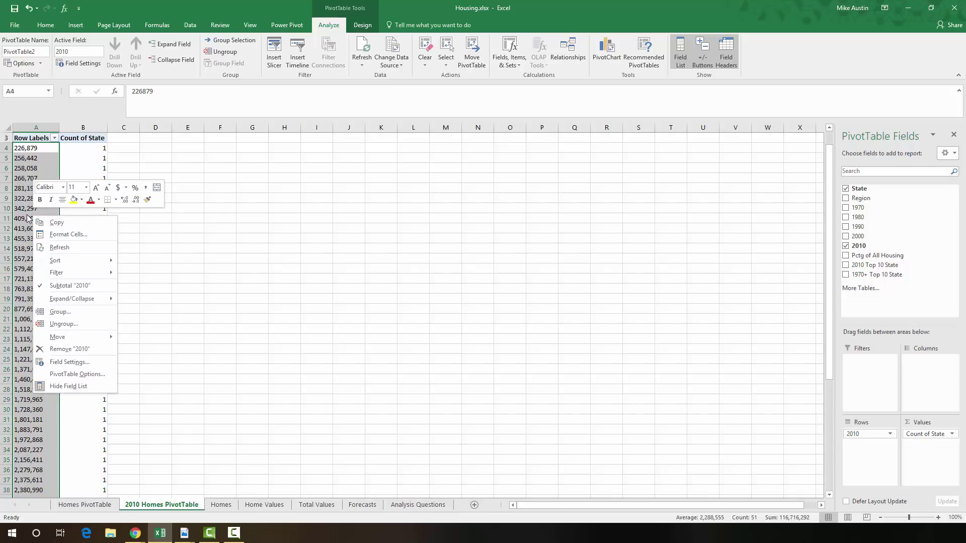
{"action": "left_click", "coordinate": [45, 311]}
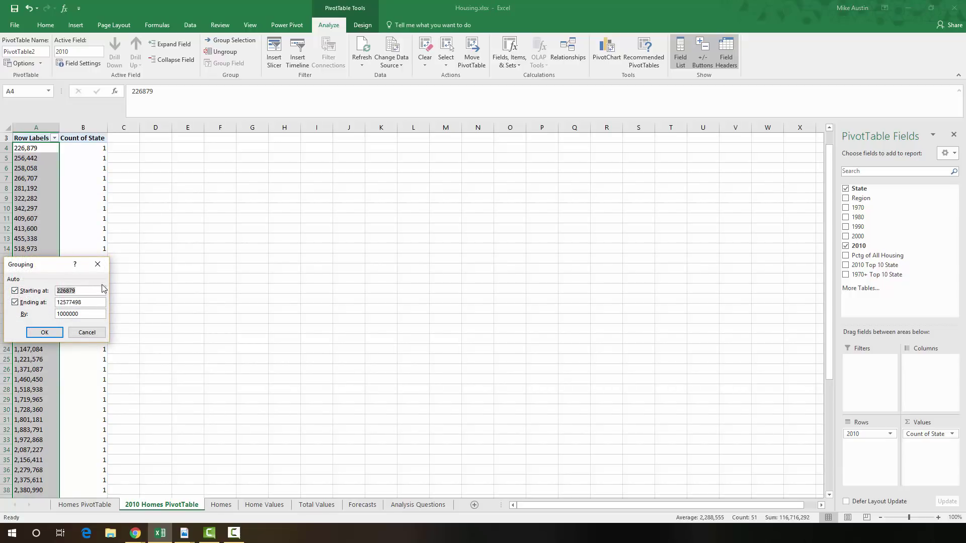
{"action": "type", "text": "0"}
{"action": "left_click", "coordinate": [44, 334]}
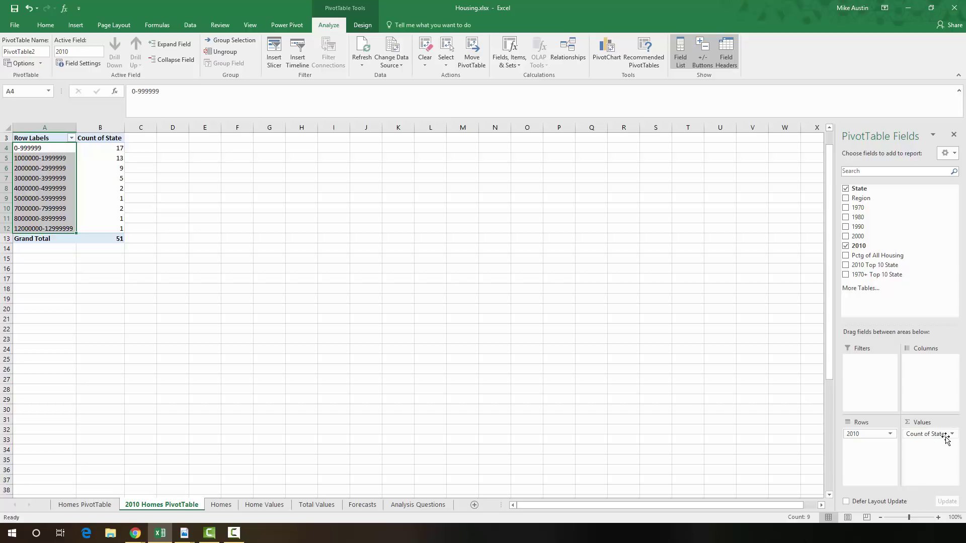
{"action": "left_click", "coordinate": [952, 436]}
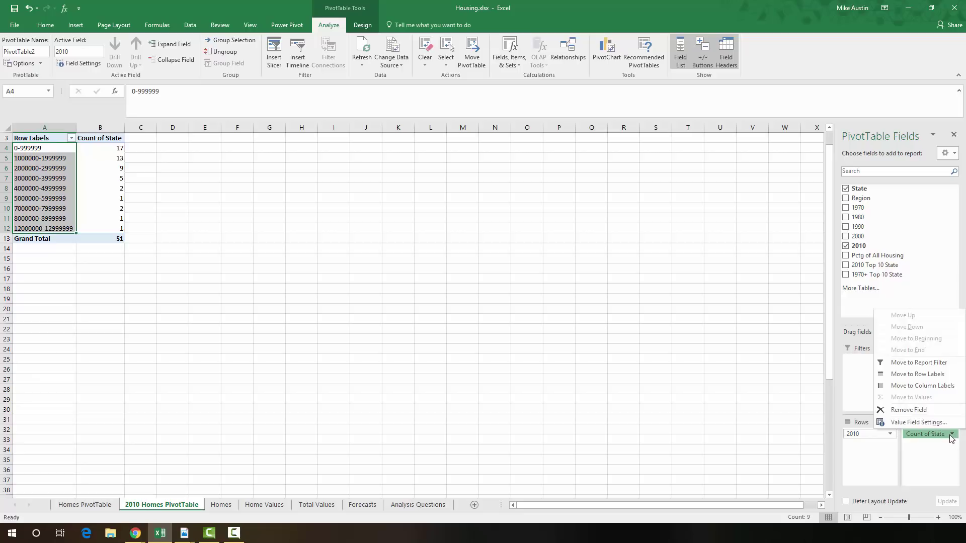
{"action": "left_click", "coordinate": [926, 426]}
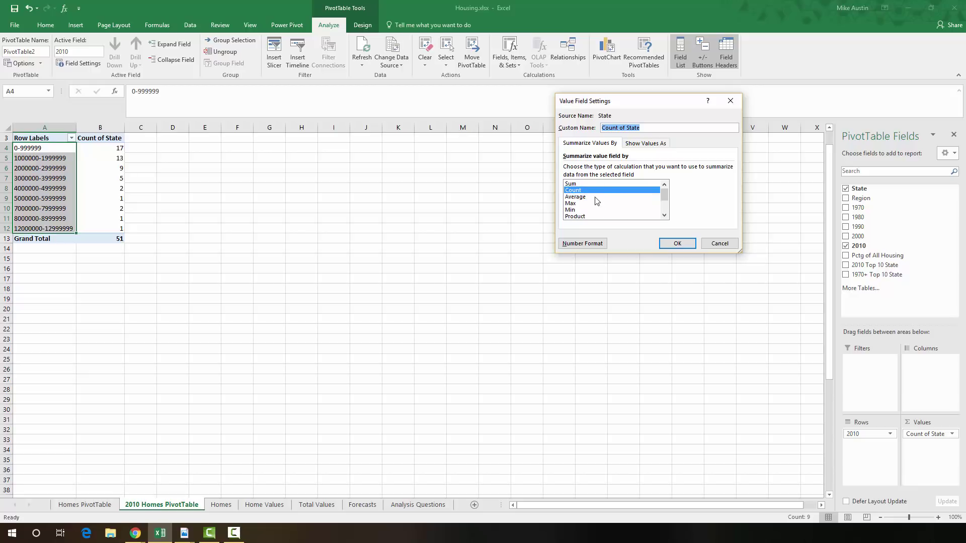
{"action": "left_click", "coordinate": [581, 243]}
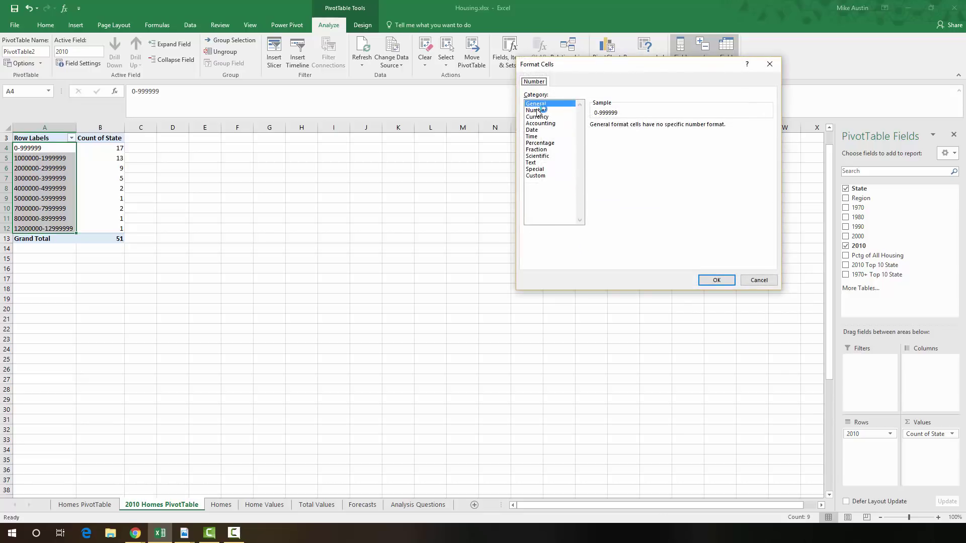
{"action": "left_click", "coordinate": [716, 281]}
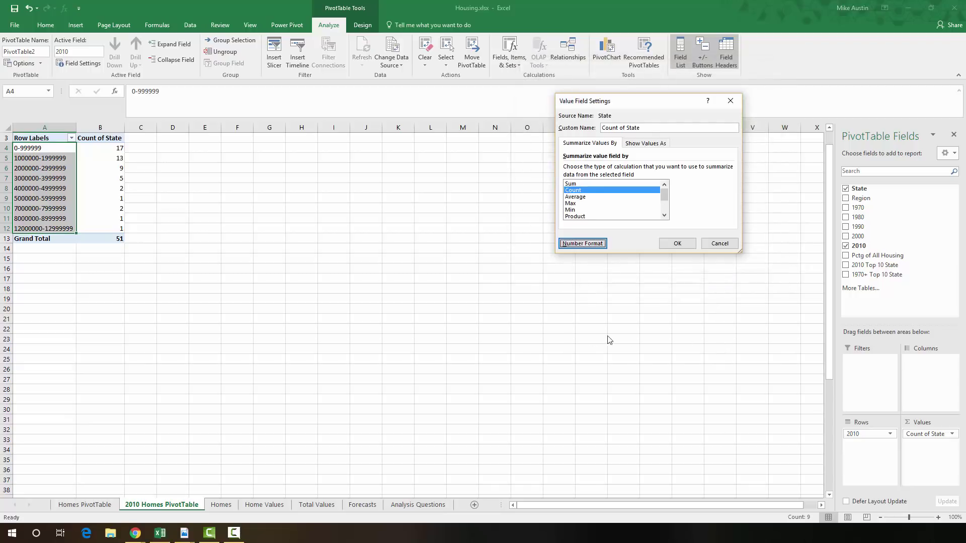
{"action": "left_click", "coordinate": [673, 244]}
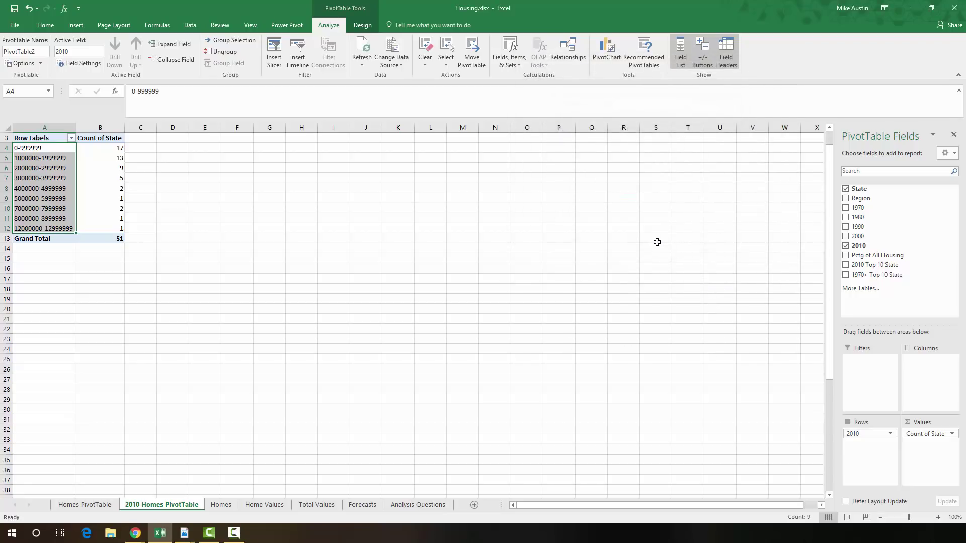
{"action": "key", "text": "alt+Tab"}
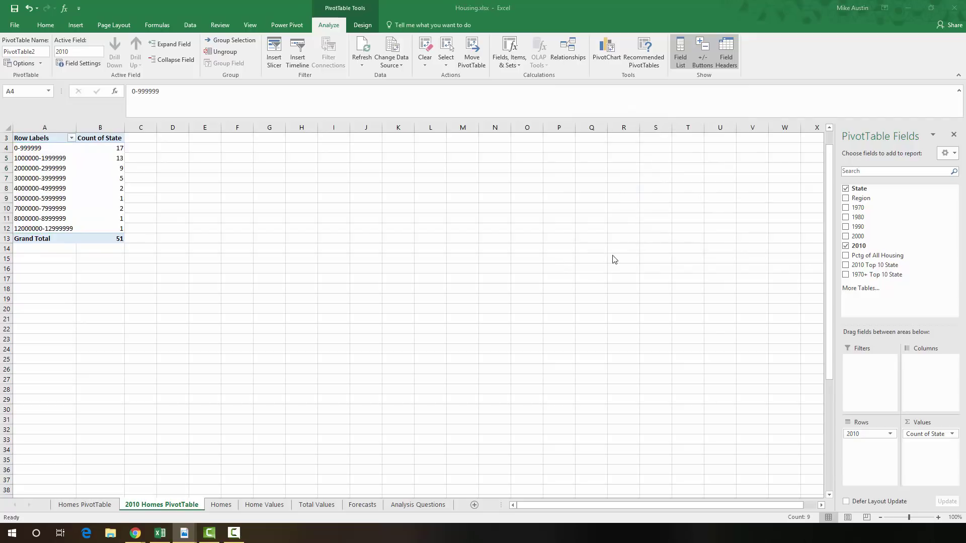
- On the Total Values sheet, select Table2 and insert a PivotChart & PivotTable on a new worksheet
{"action": "key", "text": "alt+Tab"}
{"action": "key", "text": "alt+Tab"}
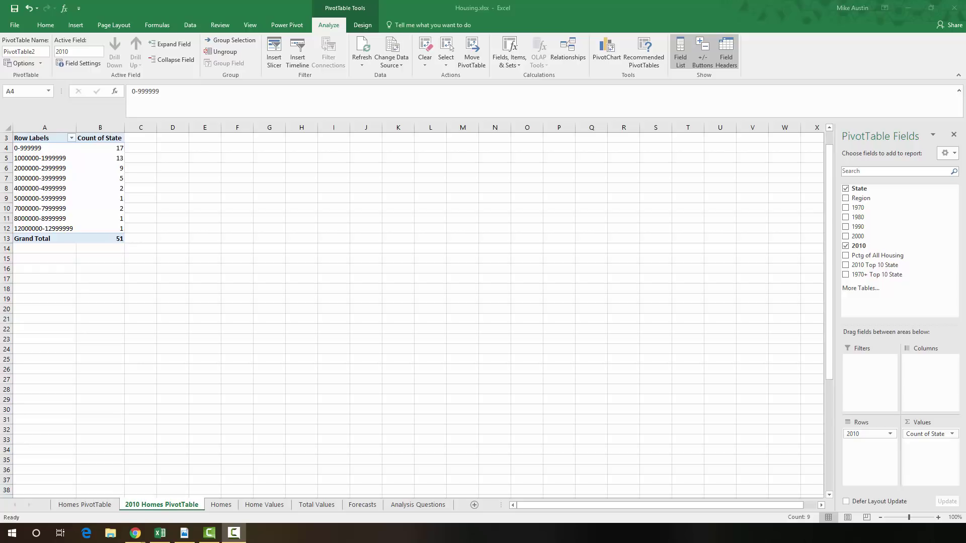
{"action": "left_click", "coordinate": [317, 505]}
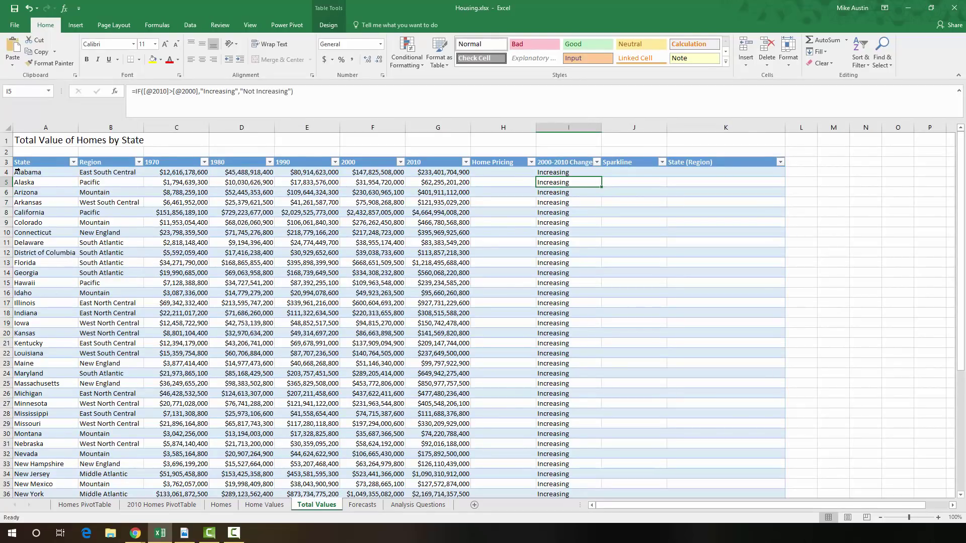
{"action": "left_click_drag", "start_coordinate": [20, 162], "coordinate": [757, 298]}
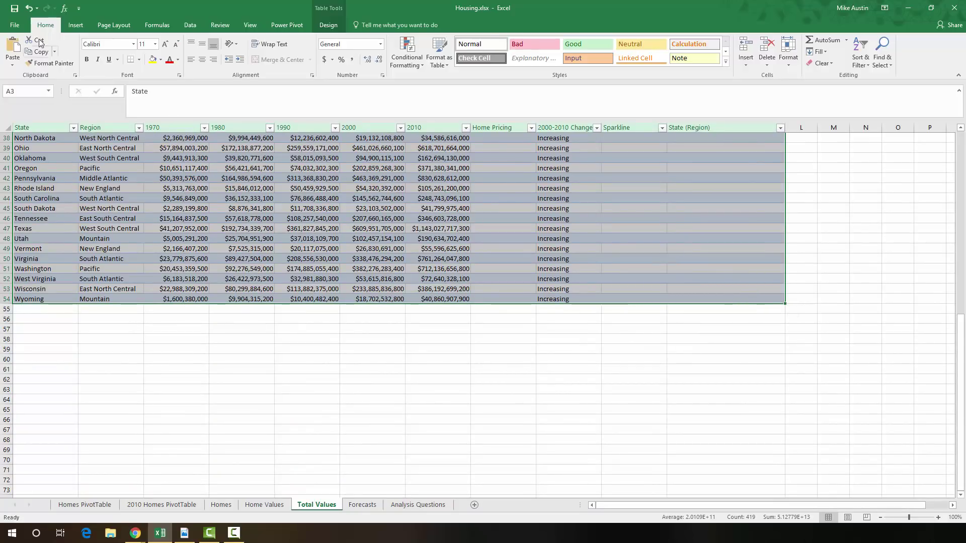
{"action": "left_click", "coordinate": [74, 27]}
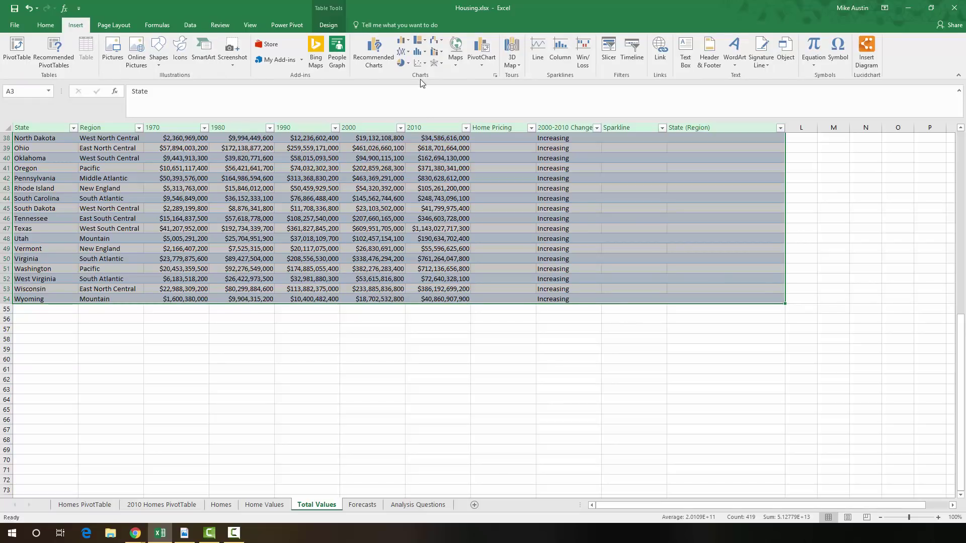
{"action": "left_click", "coordinate": [487, 67]}
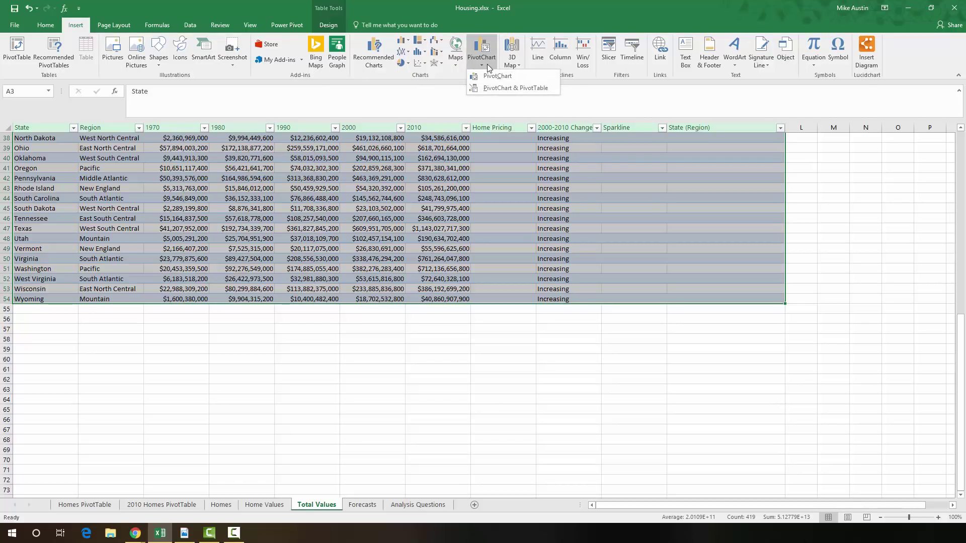
{"action": "left_click", "coordinate": [492, 89]}
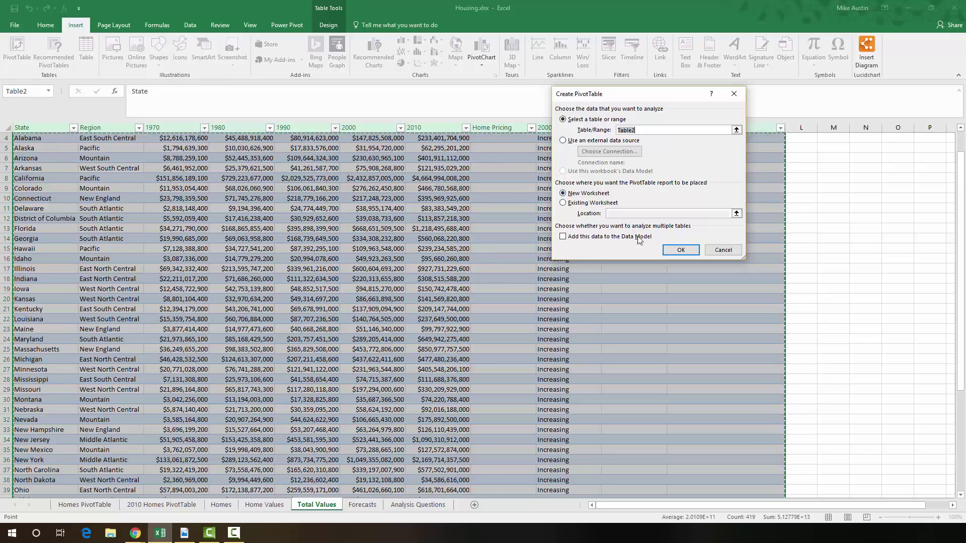
{"action": "left_click", "coordinate": [681, 251]}
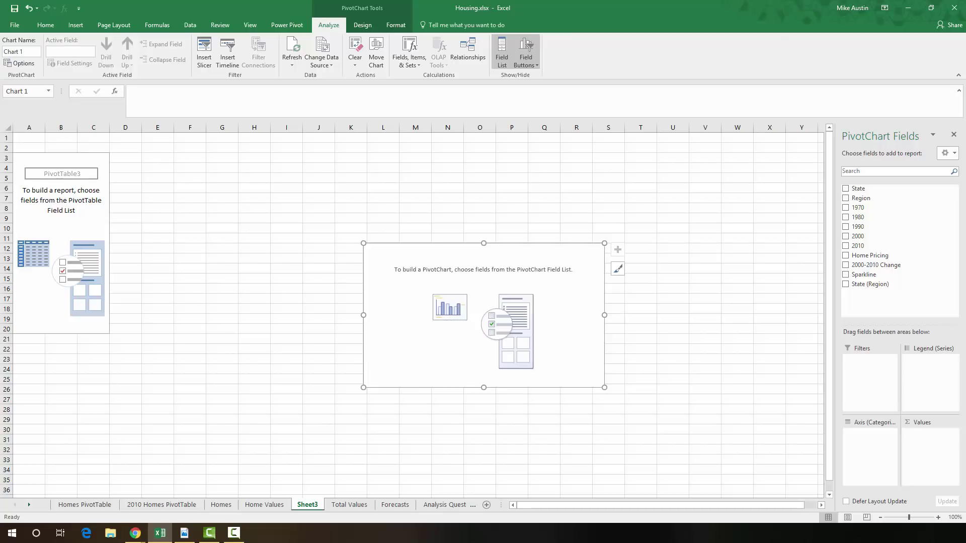
- Build PivotTable3 with Region as rows and 1970, 1990 and 2010 as summed values
{"action": "left_click", "coordinate": [65, 157]}
{"action": "left_click", "coordinate": [23, 157]}
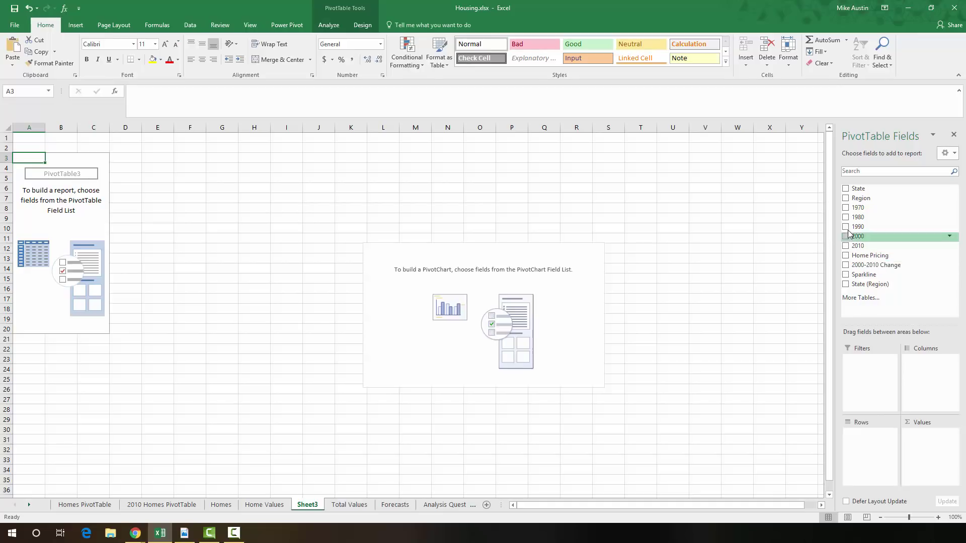
{"action": "left_click_drag", "start_coordinate": [866, 198], "coordinate": [883, 435]}
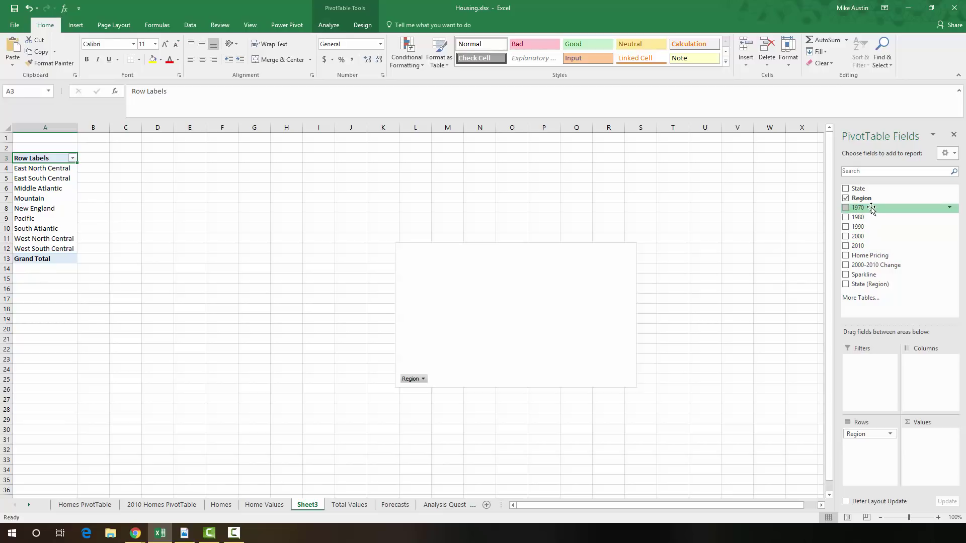
{"action": "left_click_drag", "start_coordinate": [871, 209], "coordinate": [935, 438]}
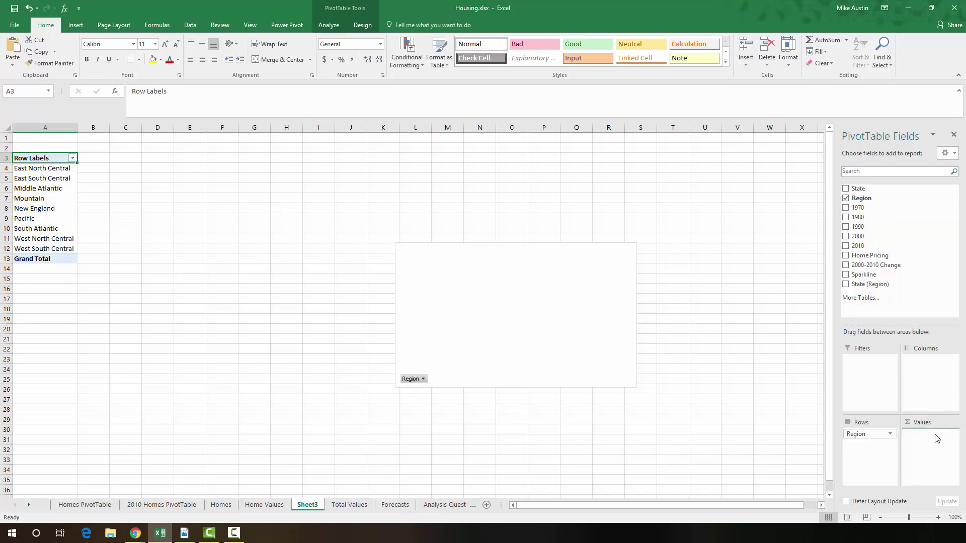
{"action": "left_click_drag", "start_coordinate": [868, 227], "coordinate": [938, 453]}
{"action": "left_click_drag", "start_coordinate": [859, 246], "coordinate": [931, 465]}
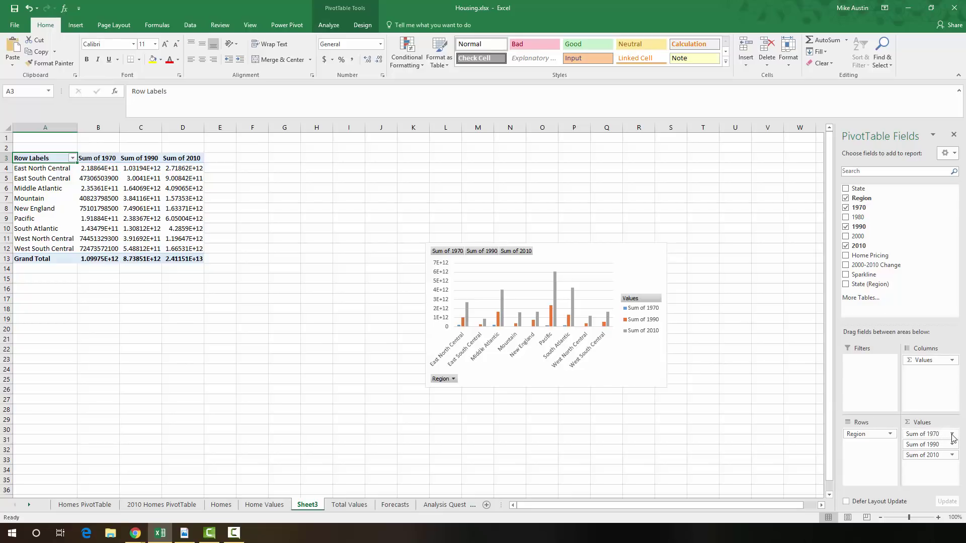
- Format the Sum of 1970 field as Currency with 0 decimal places
{"action": "left_click", "coordinate": [951, 434]}
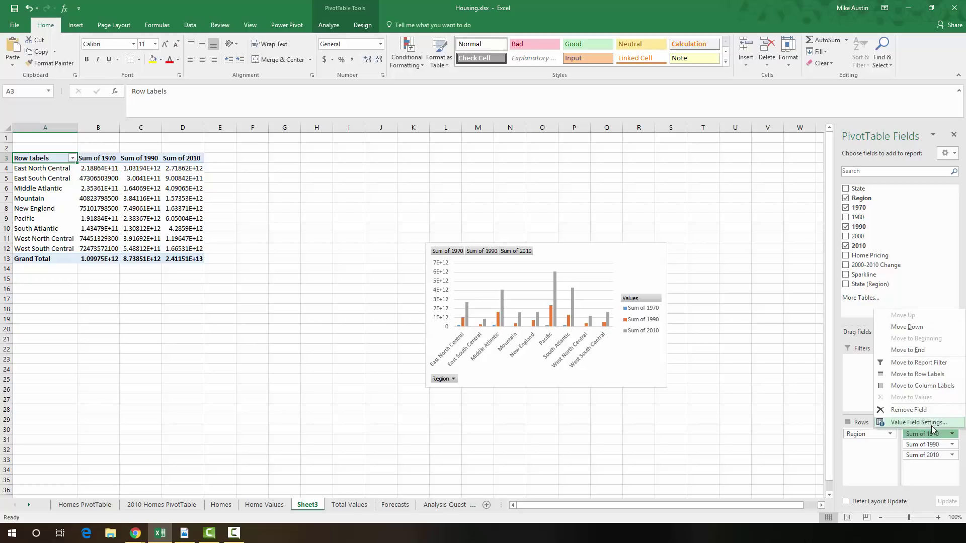
{"action": "left_click", "coordinate": [931, 424]}
{"action": "left_click", "coordinate": [583, 243]}
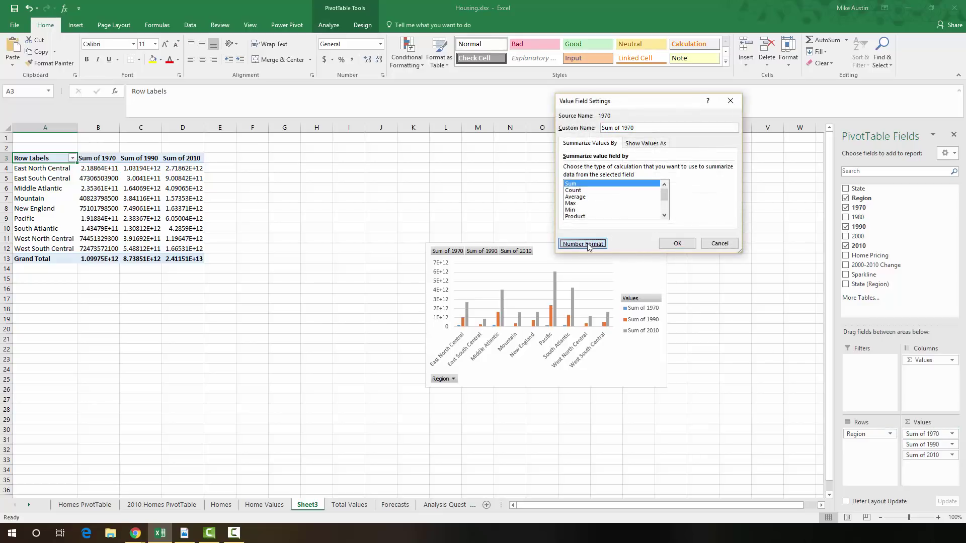
{"action": "left_click", "coordinate": [538, 117]}
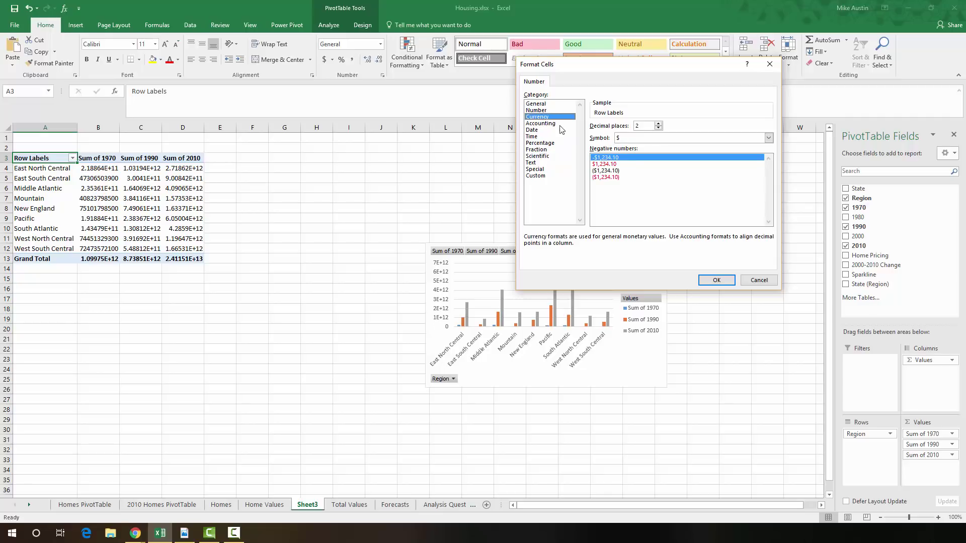
{"action": "left_click", "coordinate": [658, 127]}
{"action": "left_click", "coordinate": [657, 127]}
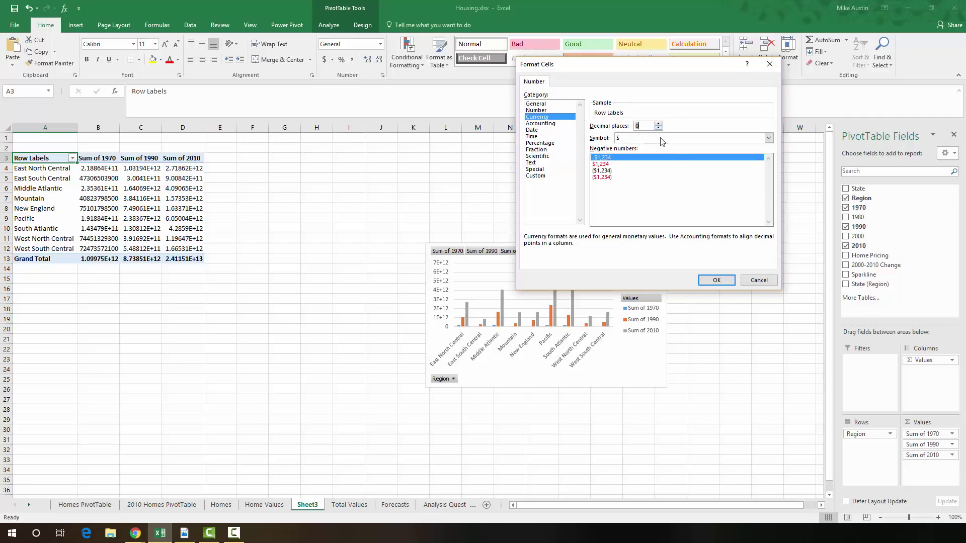
{"action": "left_click", "coordinate": [714, 280]}
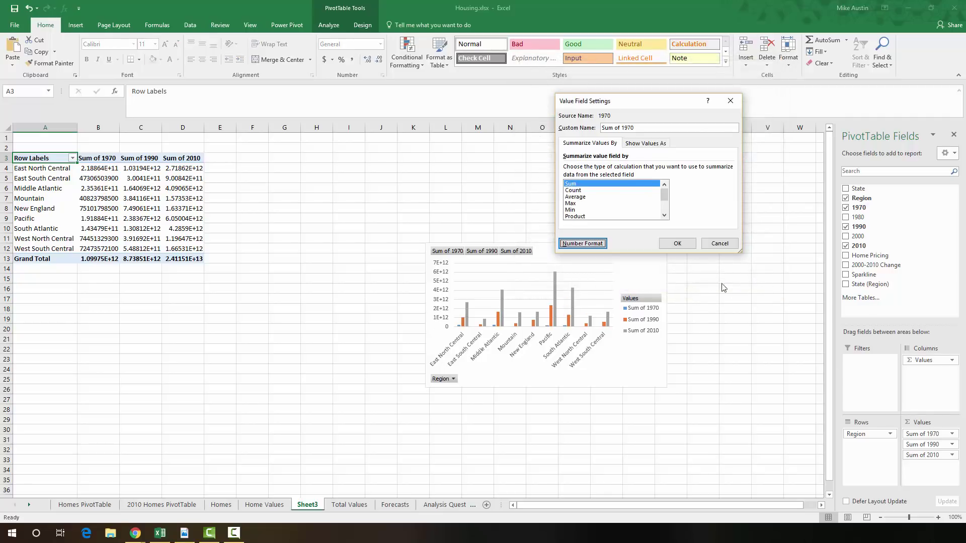
{"action": "left_click", "coordinate": [676, 244]}
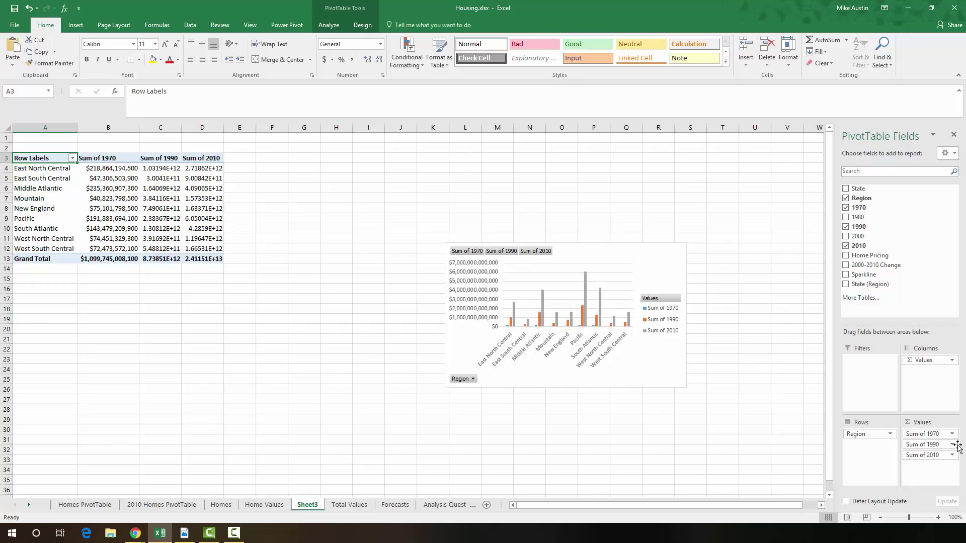
- Format the Sum of 1990 field as Currency with 0 decimal places
{"action": "left_click", "coordinate": [934, 444]}
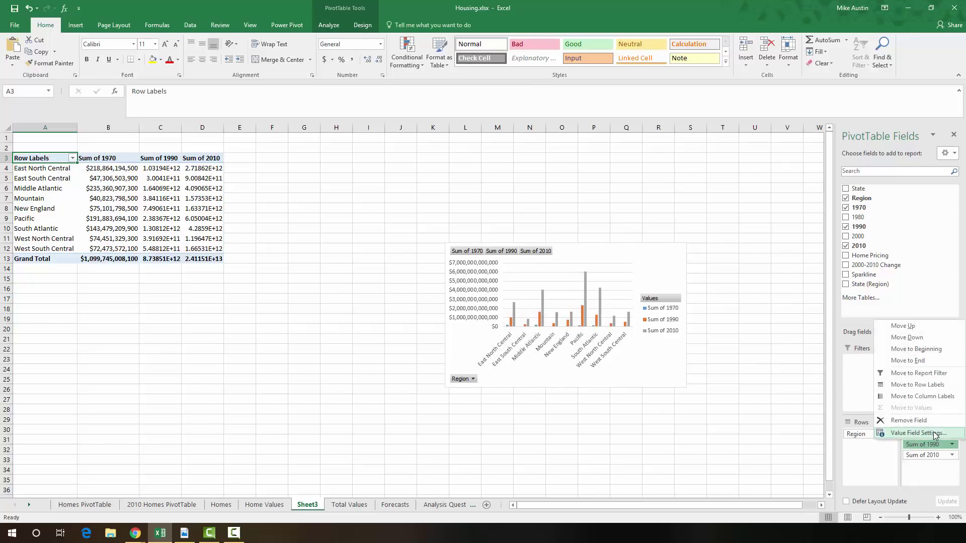
{"action": "left_click", "coordinate": [937, 433]}
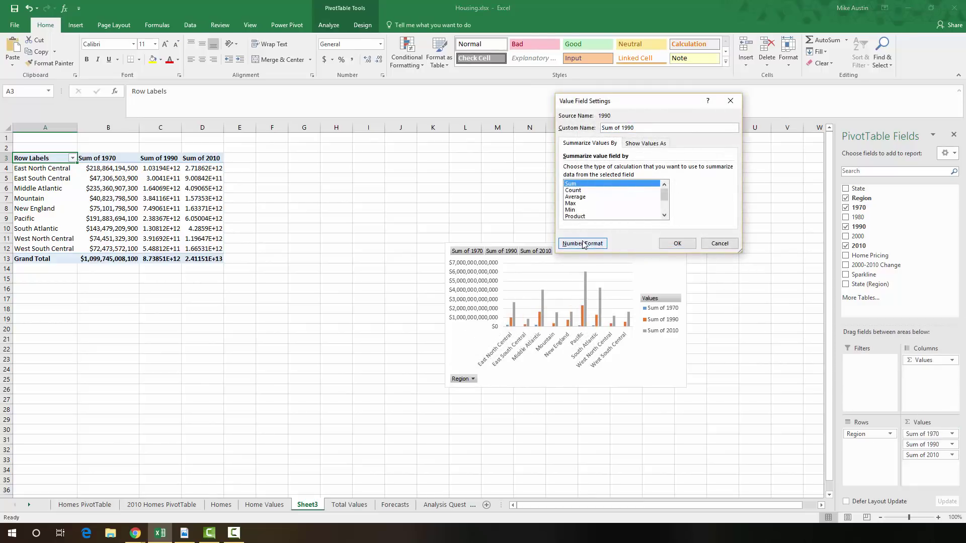
{"action": "left_click", "coordinate": [581, 244]}
{"action": "left_click", "coordinate": [546, 118]}
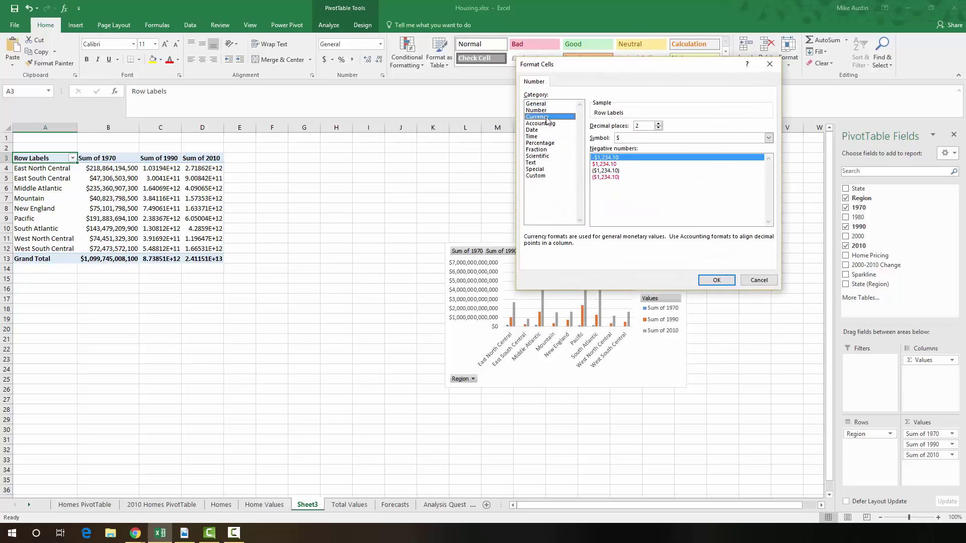
{"action": "left_click", "coordinate": [658, 128]}
{"action": "left_click", "coordinate": [659, 128]}
{"action": "left_click", "coordinate": [715, 280]}
{"action": "left_click", "coordinate": [677, 243]}
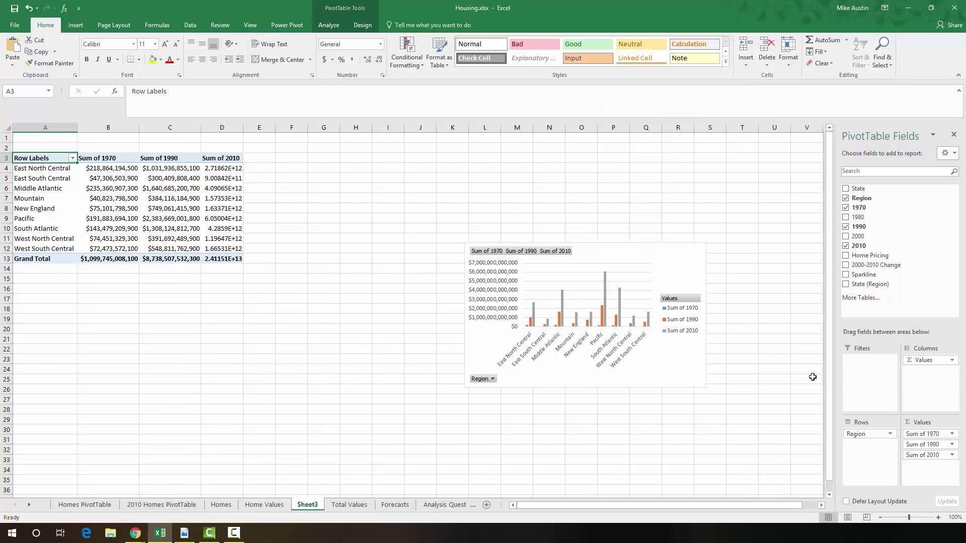
- Format Sum of 2010 as Currency with 0 decimals, then shift the chart up and left
{"action": "left_click", "coordinate": [951, 456]}
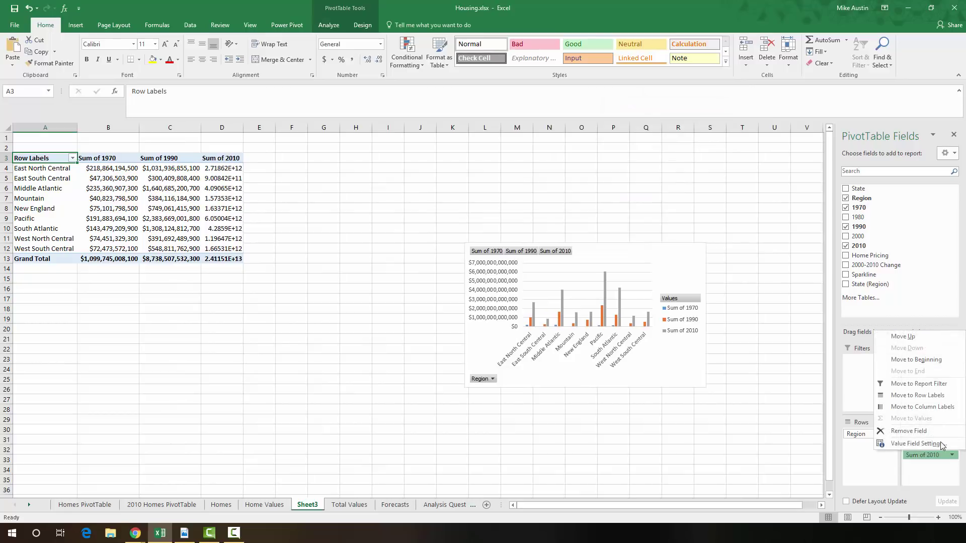
{"action": "left_click", "coordinate": [910, 444]}
{"action": "left_click", "coordinate": [582, 243]}
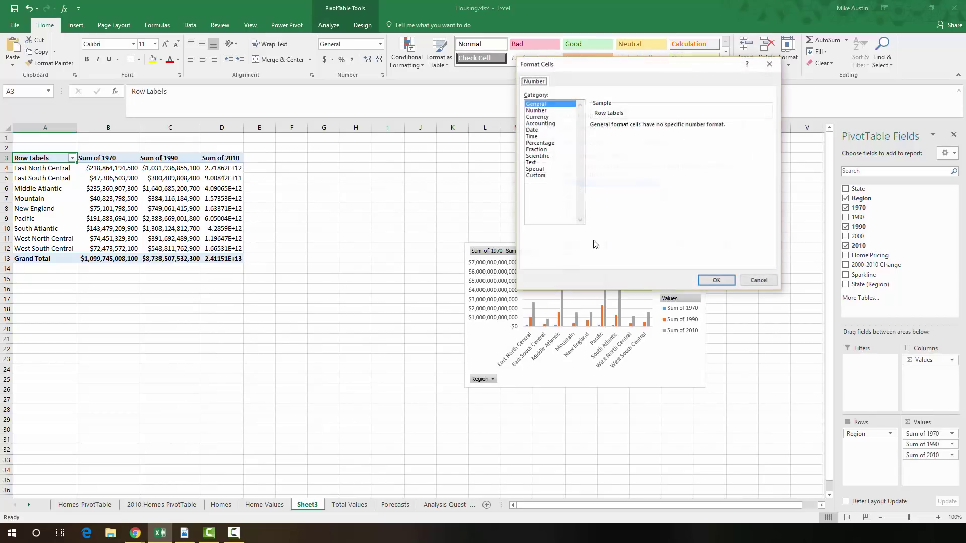
{"action": "left_click", "coordinate": [542, 117]}
{"action": "left_click", "coordinate": [658, 128]}
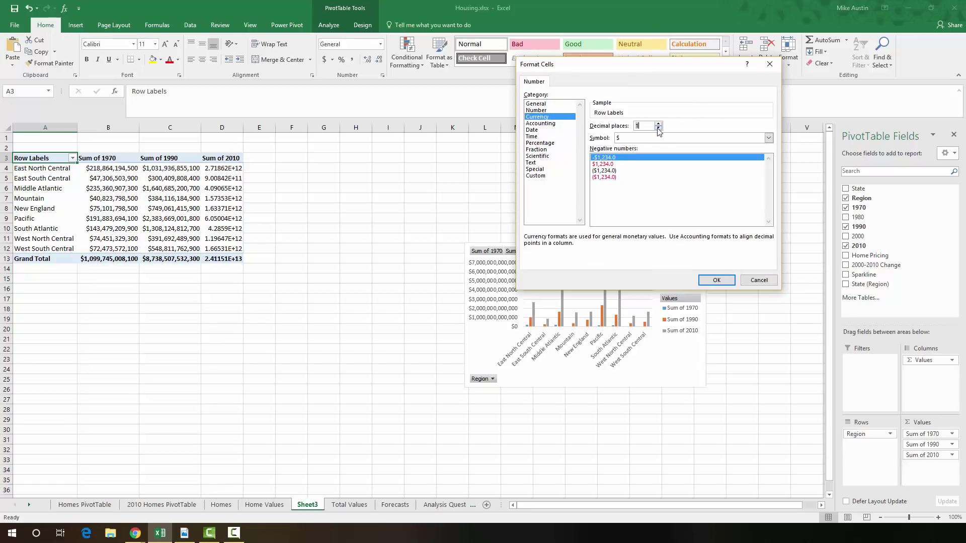
{"action": "left_click", "coordinate": [658, 128]}
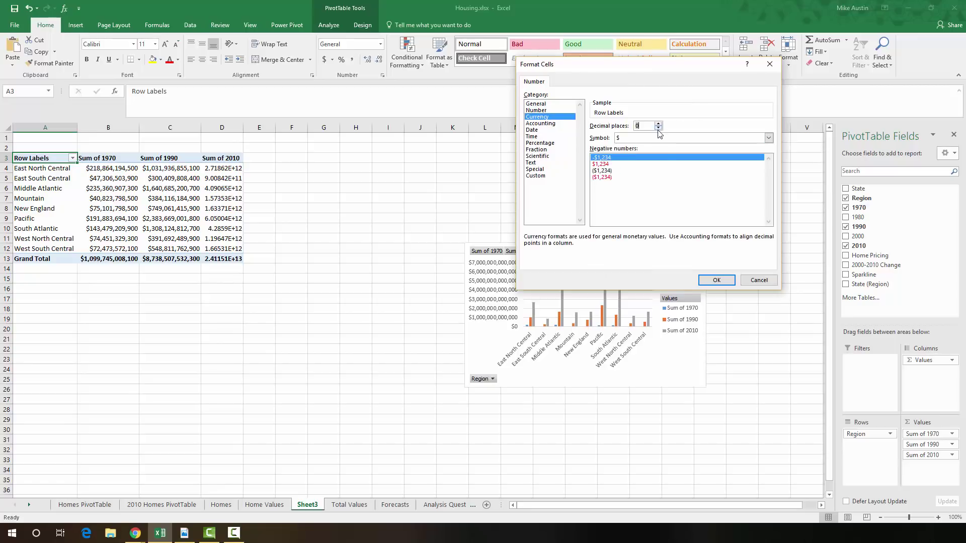
{"action": "left_click", "coordinate": [711, 280]}
{"action": "left_click", "coordinate": [673, 243]}
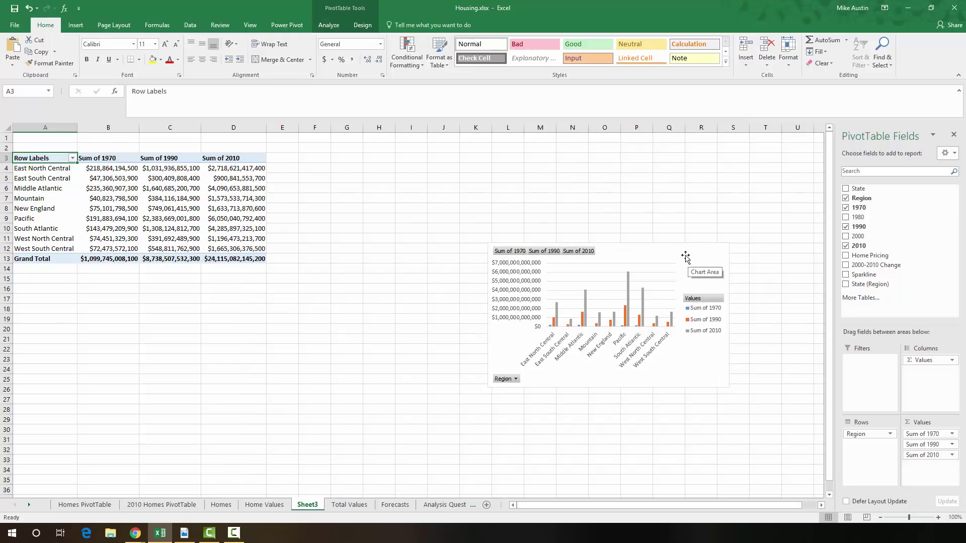
{"action": "left_click_drag", "start_coordinate": [671, 250], "coordinate": [589, 191]}
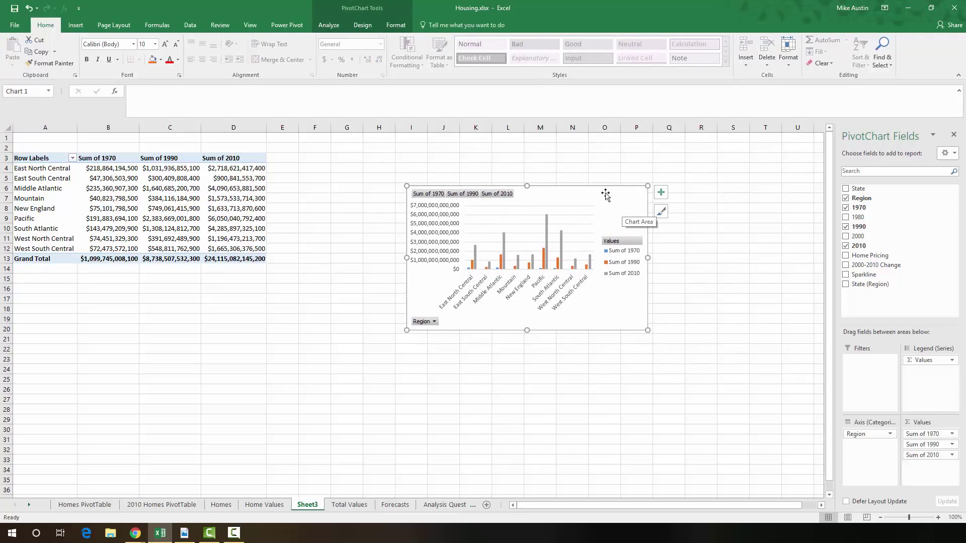
- Use Move Chart to place the PivotChart on a new sheet called 'Total Values PivotChart'
{"action": "right_click", "coordinate": [605, 194]}
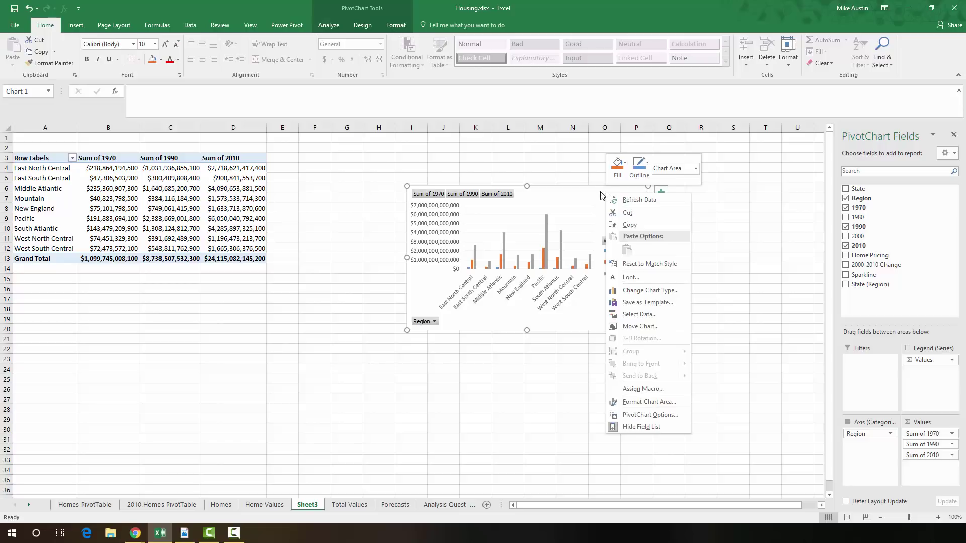
{"action": "left_click", "coordinate": [627, 327]}
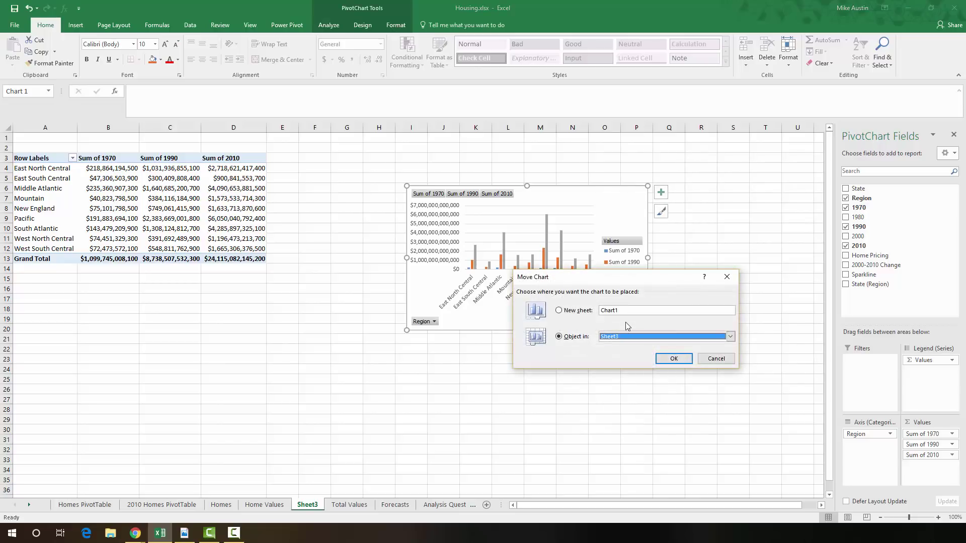
{"action": "left_click", "coordinate": [593, 311]}
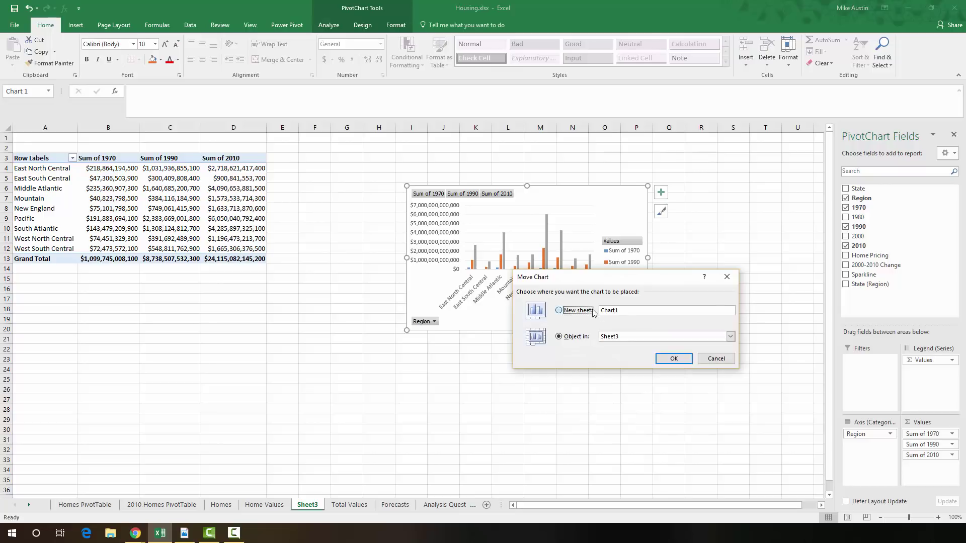
{"action": "left_click", "coordinate": [628, 310]}
{"action": "left_click_drag", "start_coordinate": [629, 310], "coordinate": [608, 309]}
{"action": "type", "text": "Total Values Pivot"}
{"action": "left_click", "coordinate": [674, 359]}
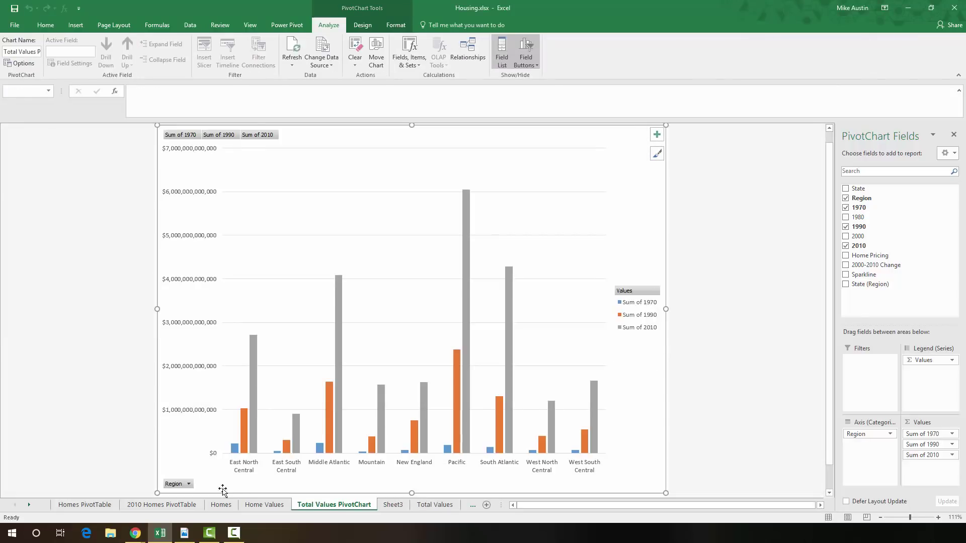
- Rename the Sheet3 tab to 'Total Values PivotTable', fixing the mistyped ending
{"action": "left_click", "coordinate": [390, 504]}
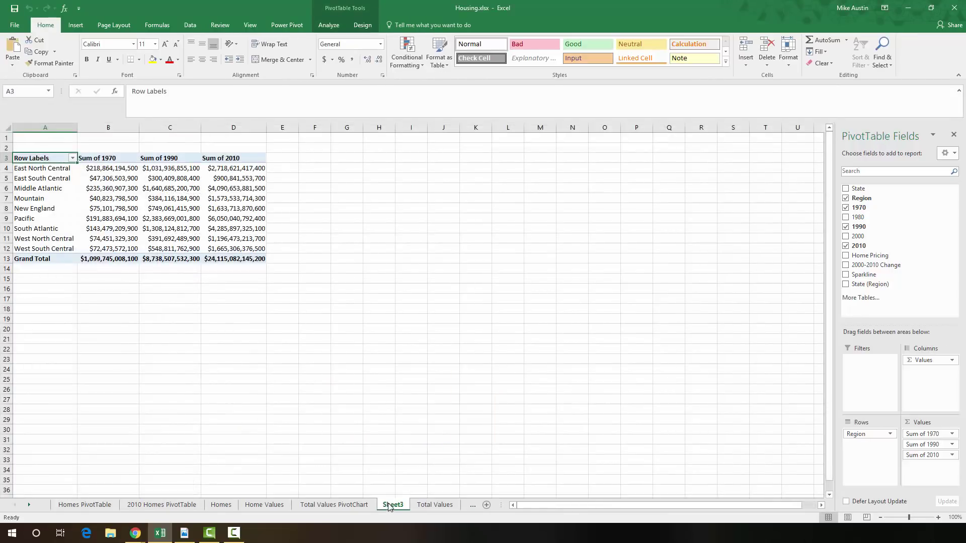
{"action": "right_click", "coordinate": [389, 507]}
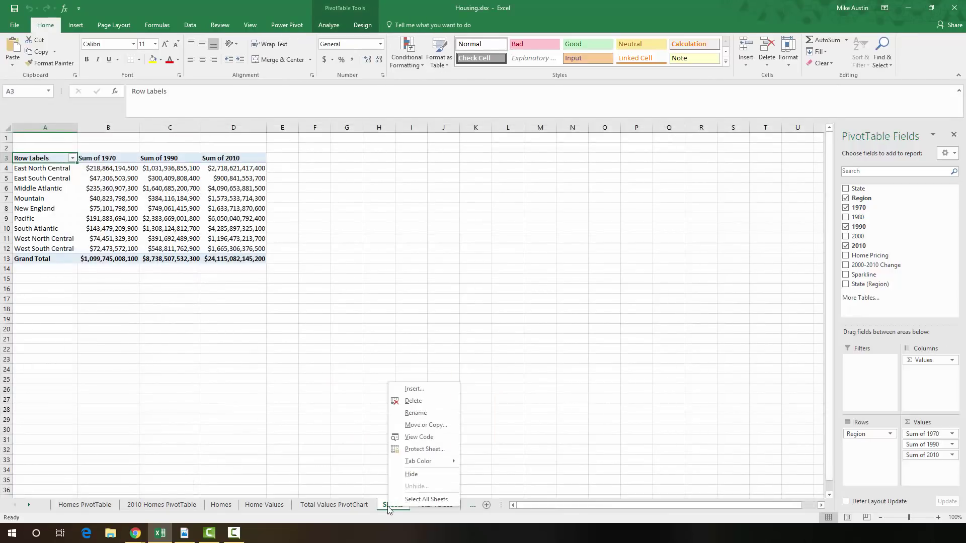
{"action": "left_click", "coordinate": [424, 414]}
{"action": "type", "text": "Total"}
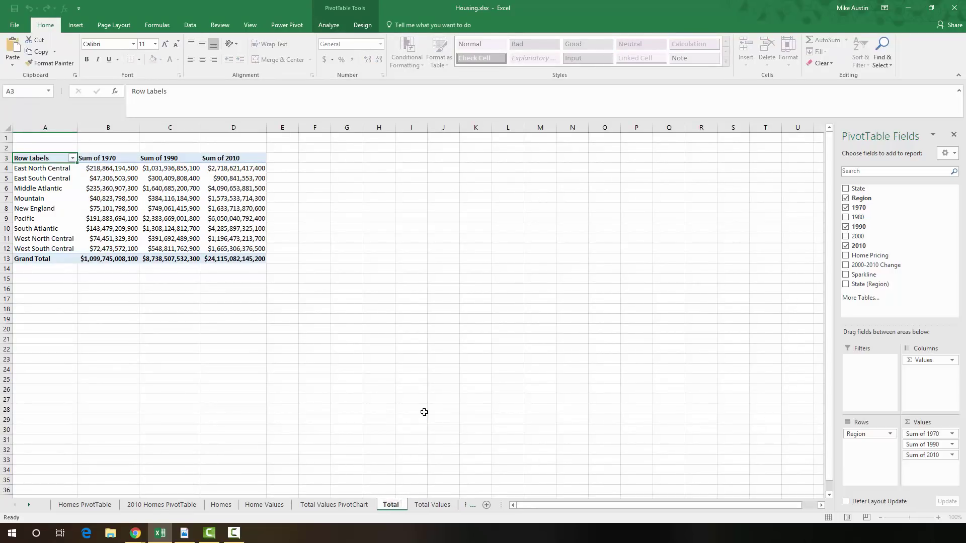
{"action": "type", "text": " Values Pivot"}
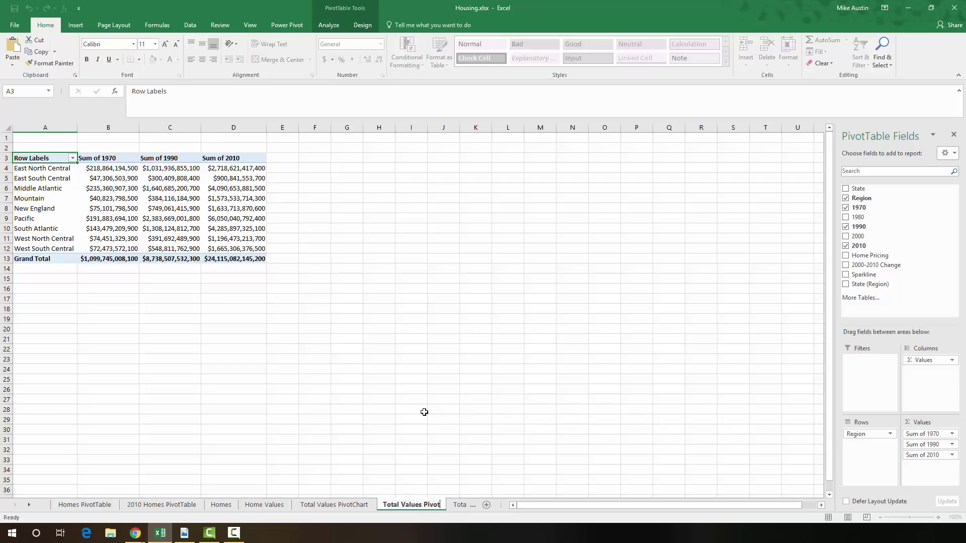
{"action": "type", "text": "Table"}
{"action": "key", "text": "Return"}
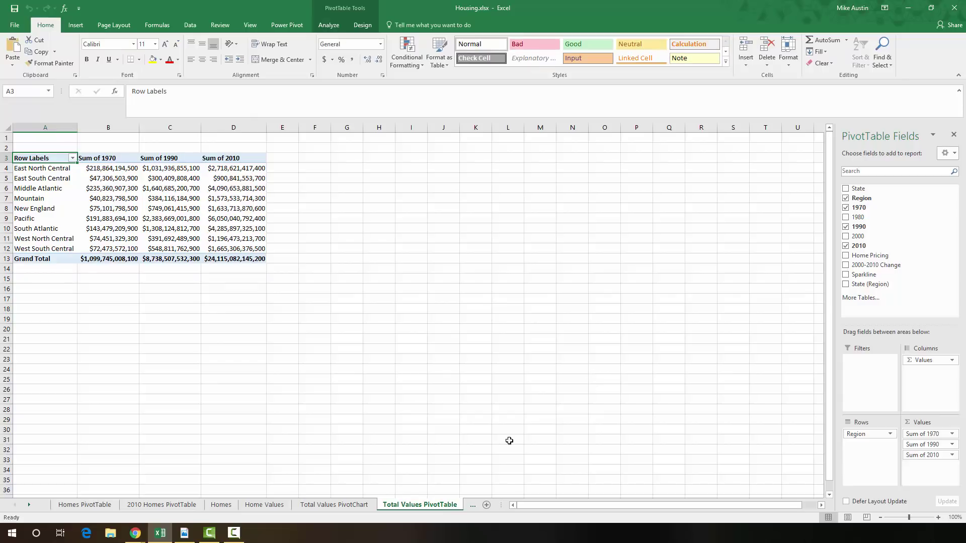
- Turn on Axis Titles and Chart Title for the Total Values PivotChart
{"action": "left_click", "coordinate": [331, 505]}
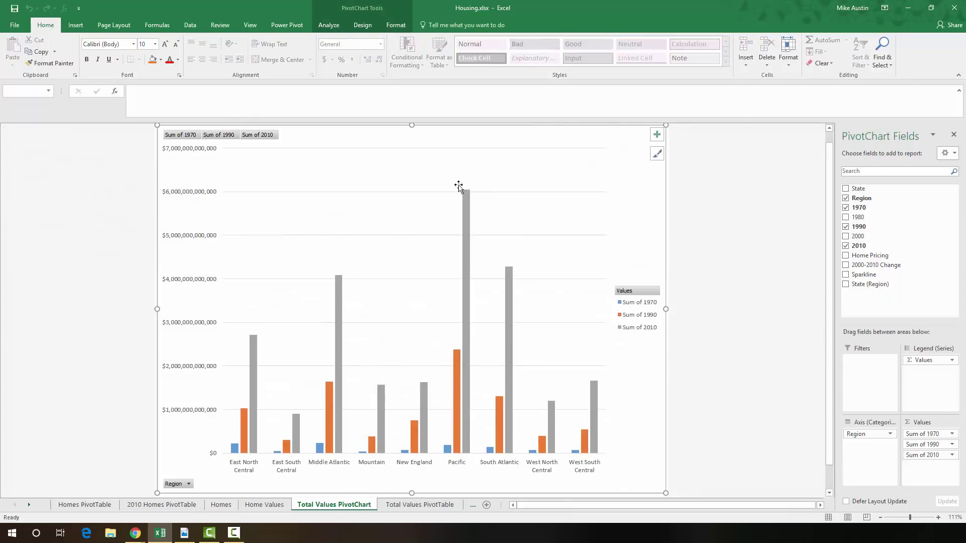
{"action": "left_click", "coordinate": [659, 135]}
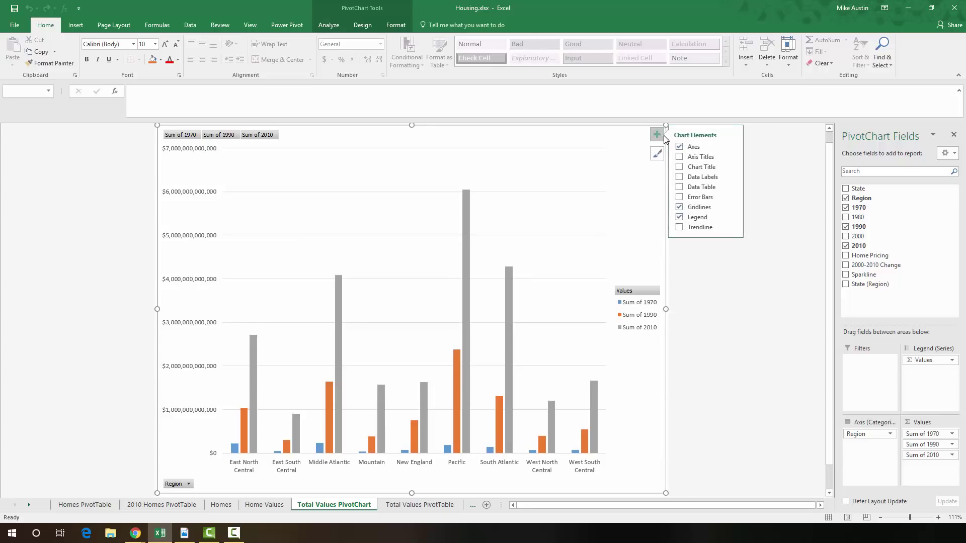
{"action": "left_click", "coordinate": [679, 157]}
{"action": "left_click", "coordinate": [679, 166]}
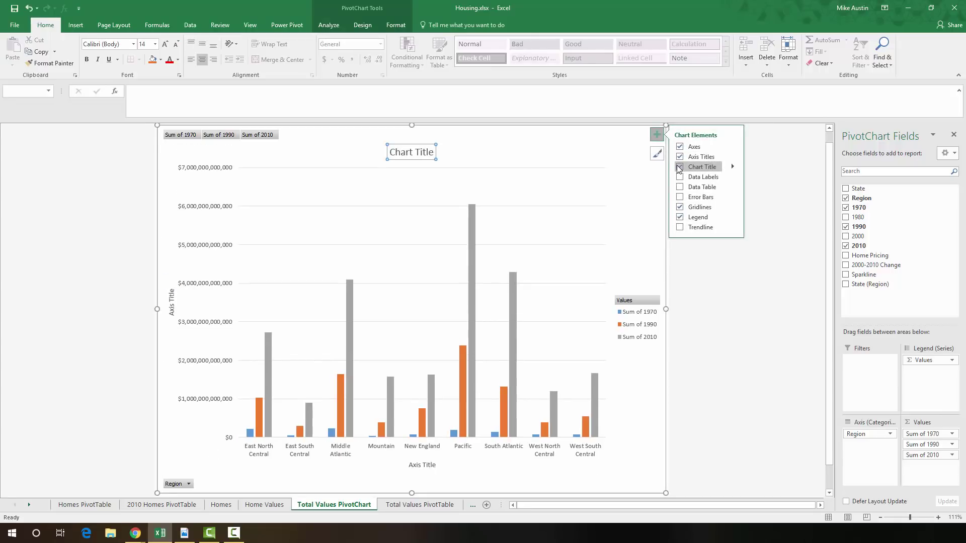
- Replace the chart title placeholder with 'Total Values by Region'
{"action": "left_click", "coordinate": [405, 152]}
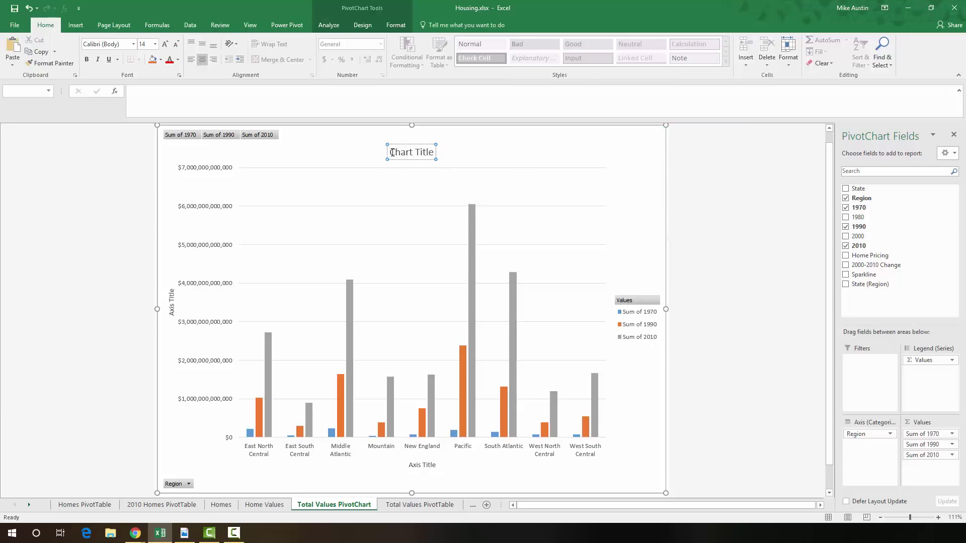
{"action": "left_click_drag", "start_coordinate": [392, 152], "coordinate": [433, 150]}
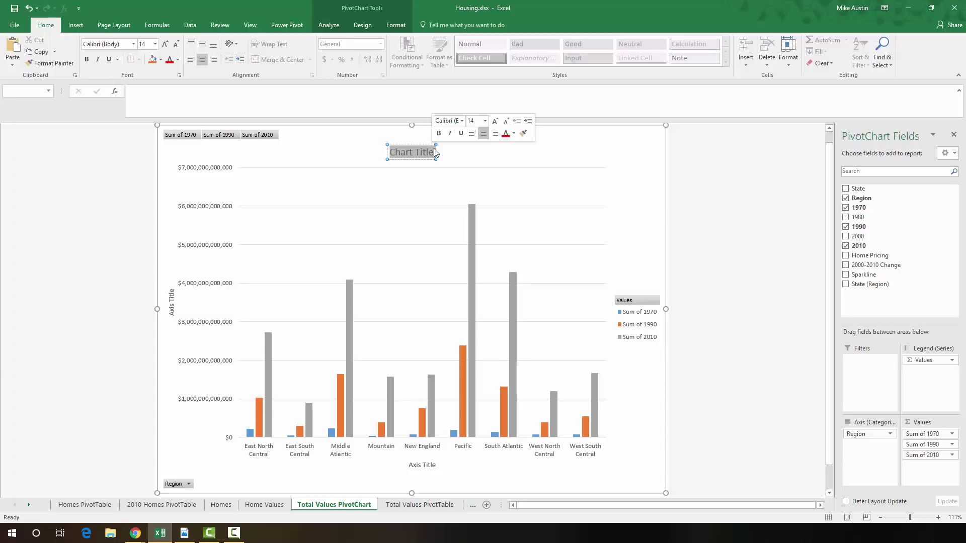
{"action": "type", "text": "Total"}
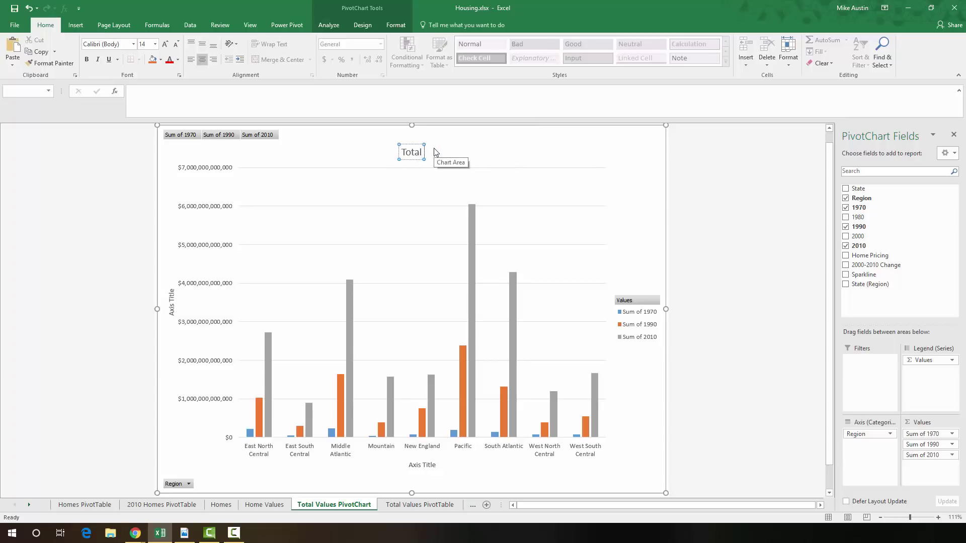
{"action": "type", "text": " Values by"}
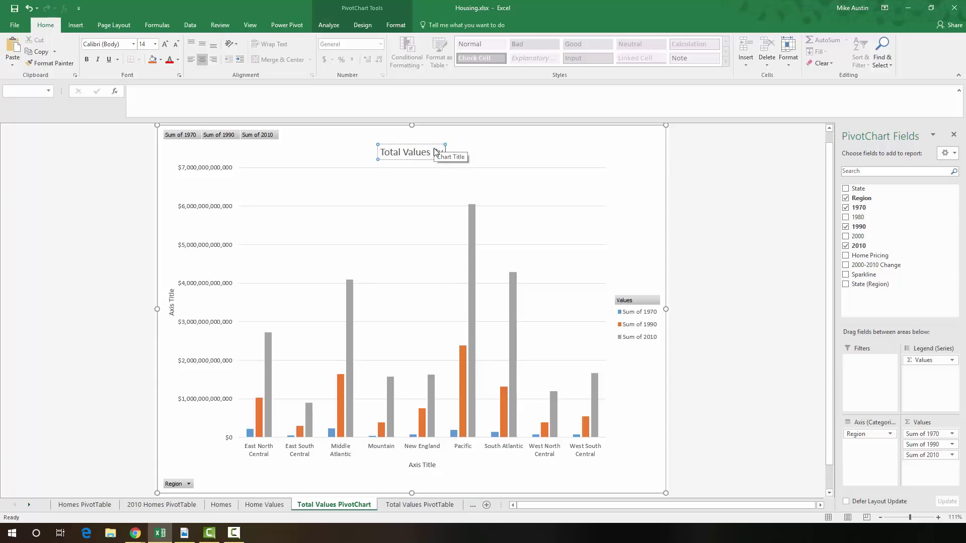
{"action": "type", "text": " Region"}
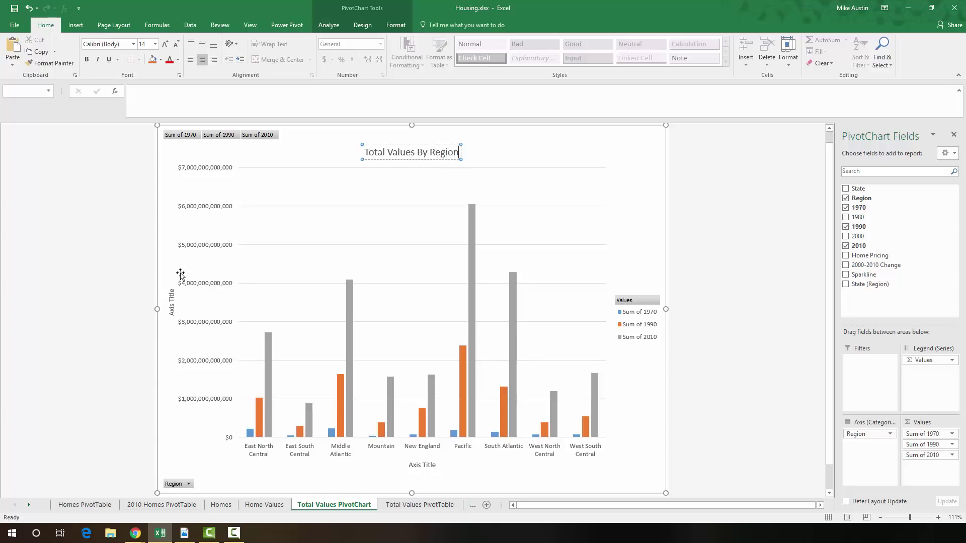
- Set the vertical axis title to 'Value in DOllars'
{"action": "left_click", "coordinate": [172, 294]}
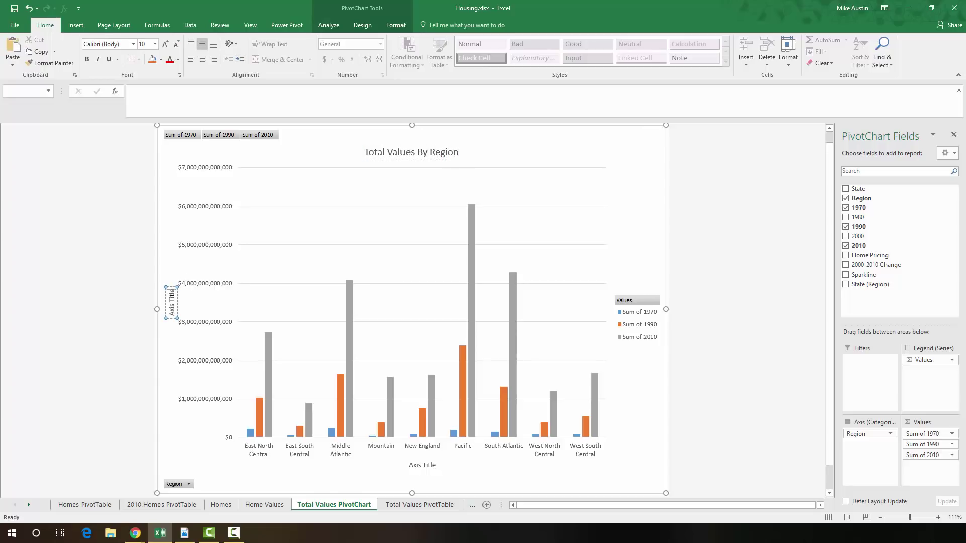
{"action": "triple_click", "coordinate": [172, 299]}
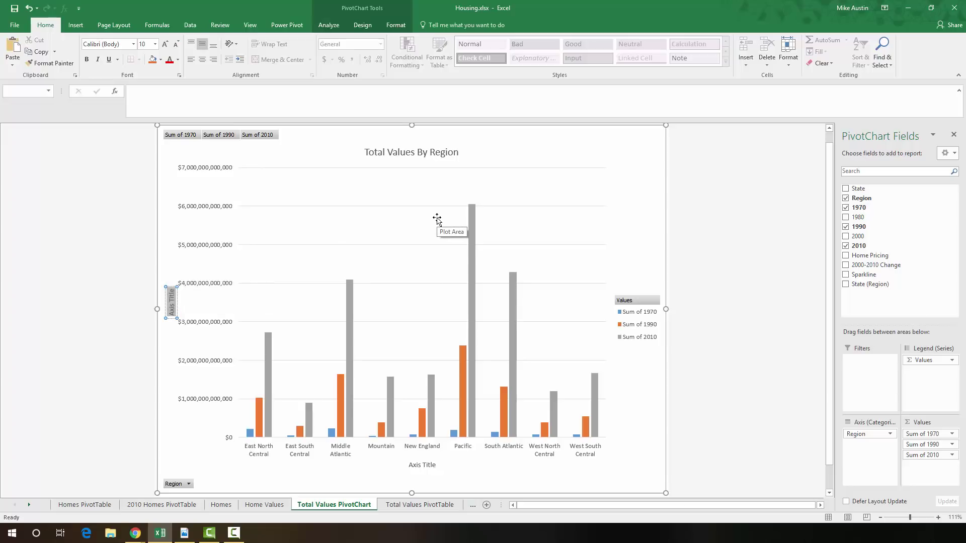
{"action": "type", "text": "Value in DOllars"}
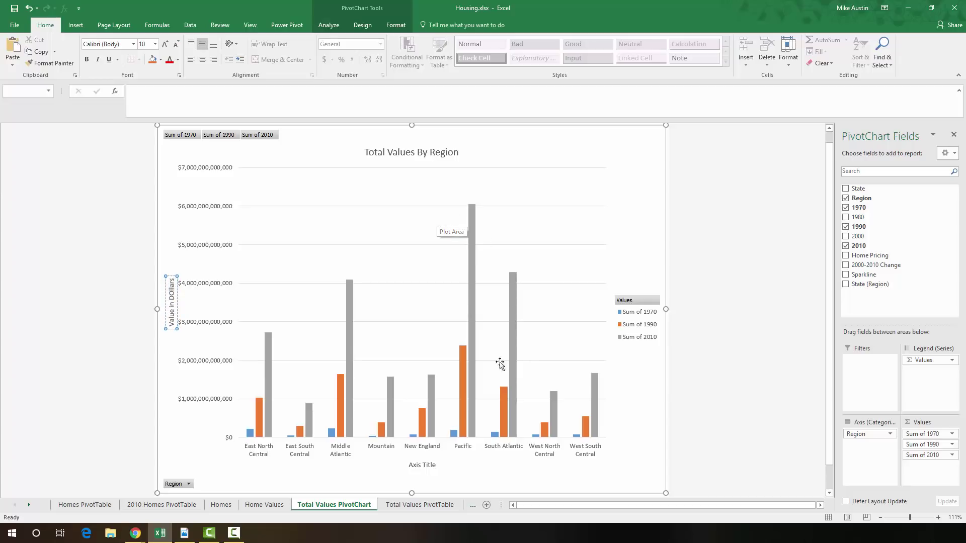
- Set the horizontal axis title to 'Region'
{"action": "left_click", "coordinate": [418, 464]}
{"action": "double_click", "coordinate": [417, 464]}
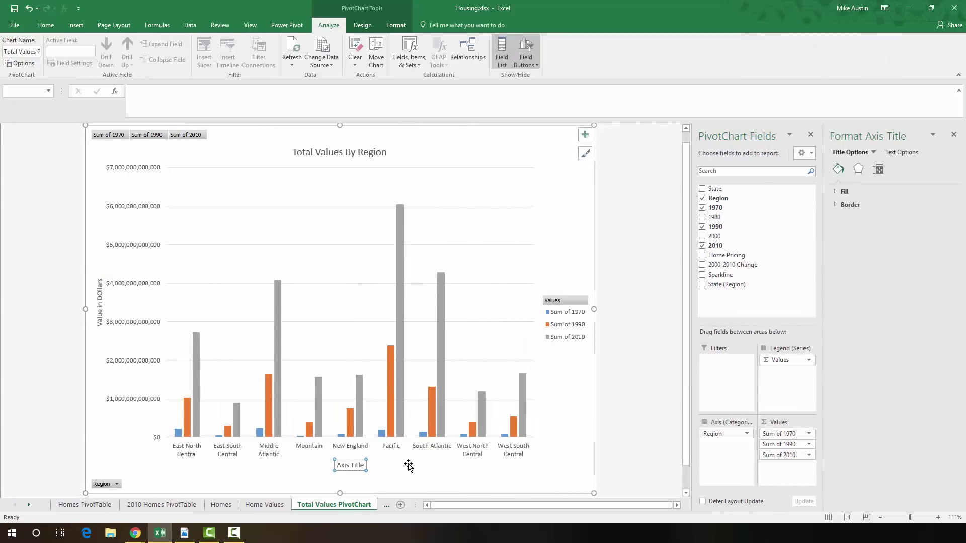
{"action": "left_click_drag", "start_coordinate": [339, 465], "coordinate": [361, 465]}
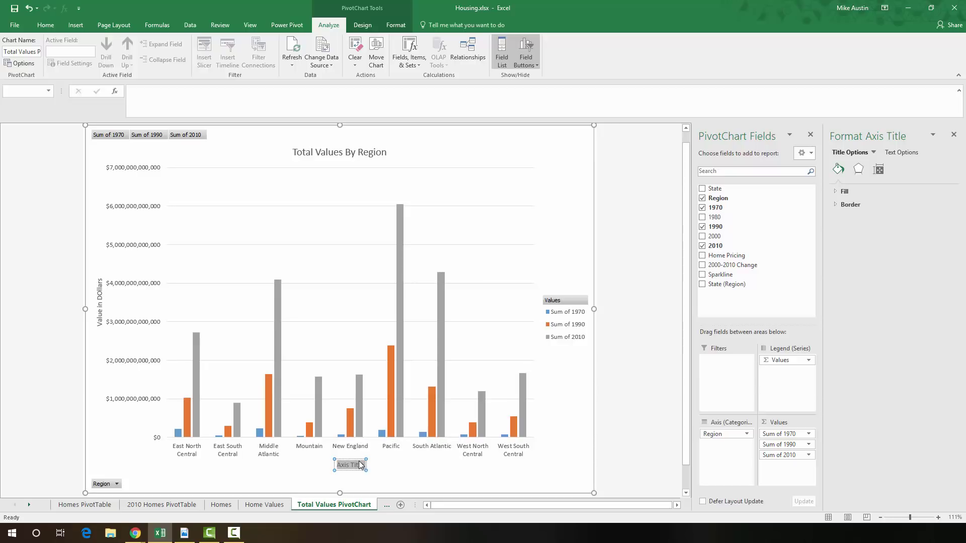
{"action": "type", "text": "Region"}
{"action": "left_click", "coordinate": [654, 406]}
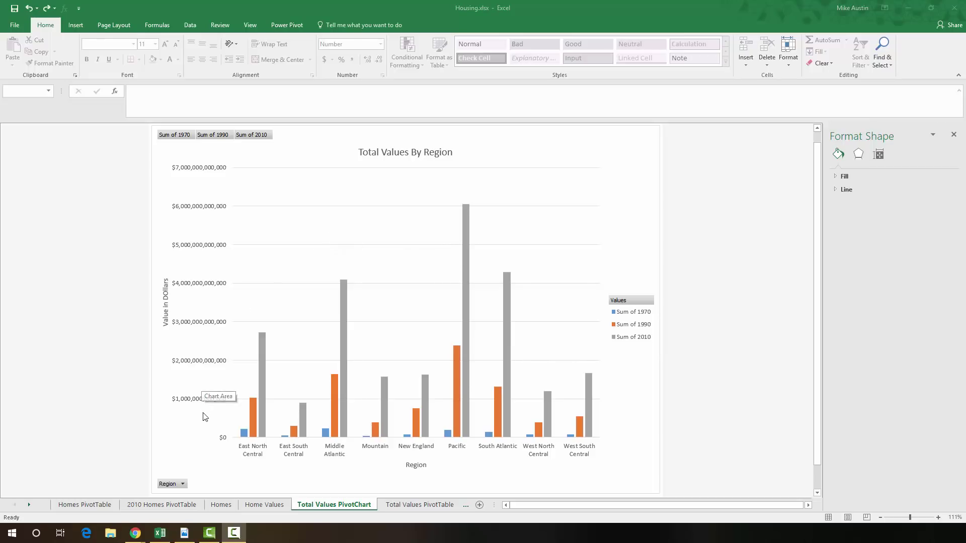
- Enter 0 in cell C8 on the Homes sheet for California's 1970 value
{"action": "left_click", "coordinate": [220, 504]}
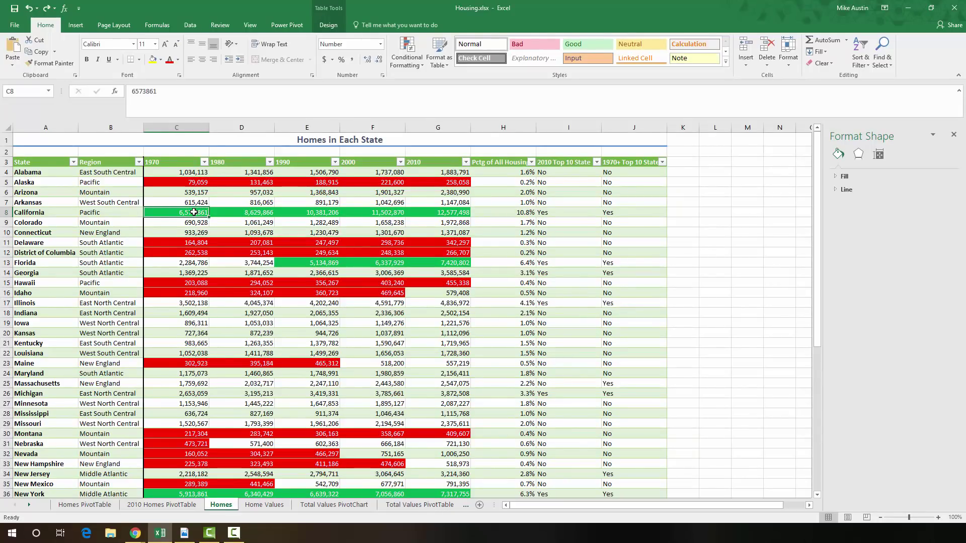
{"action": "type", "text": "0"}
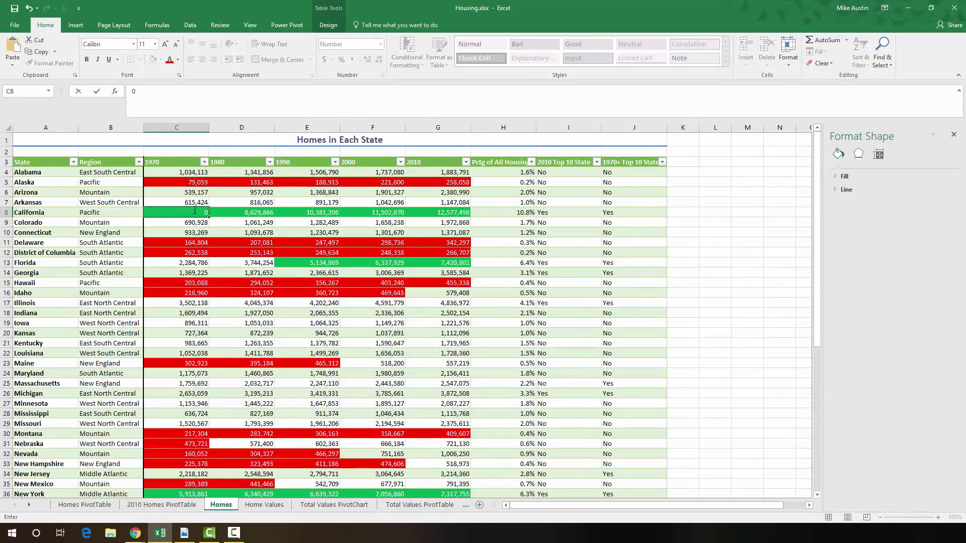
{"action": "left_click", "coordinate": [190, 231]}
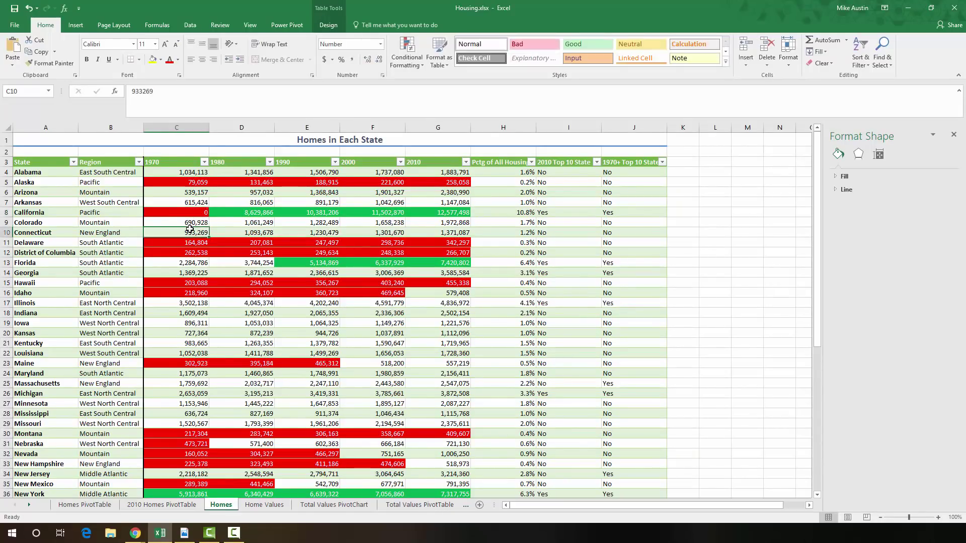
- Run Refresh All from the Homes PivotTable sheet's Analyze tab, then return to Homes
{"action": "left_click", "coordinate": [84, 505]}
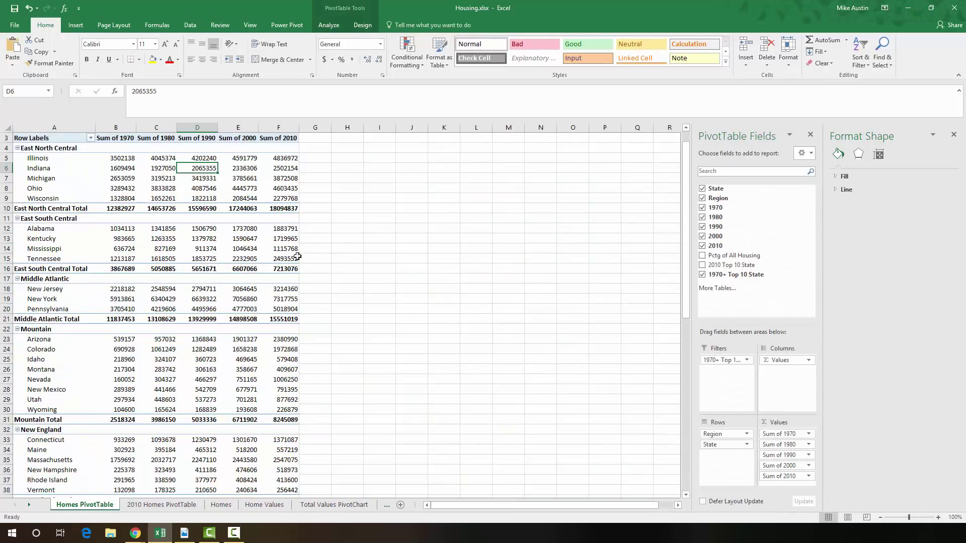
{"action": "left_click", "coordinate": [336, 25]}
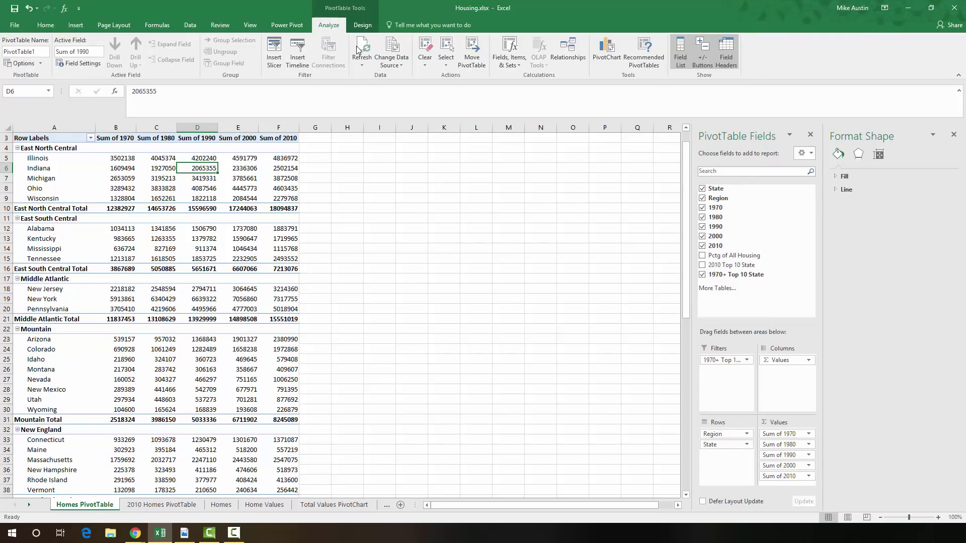
{"action": "left_click", "coordinate": [363, 64]}
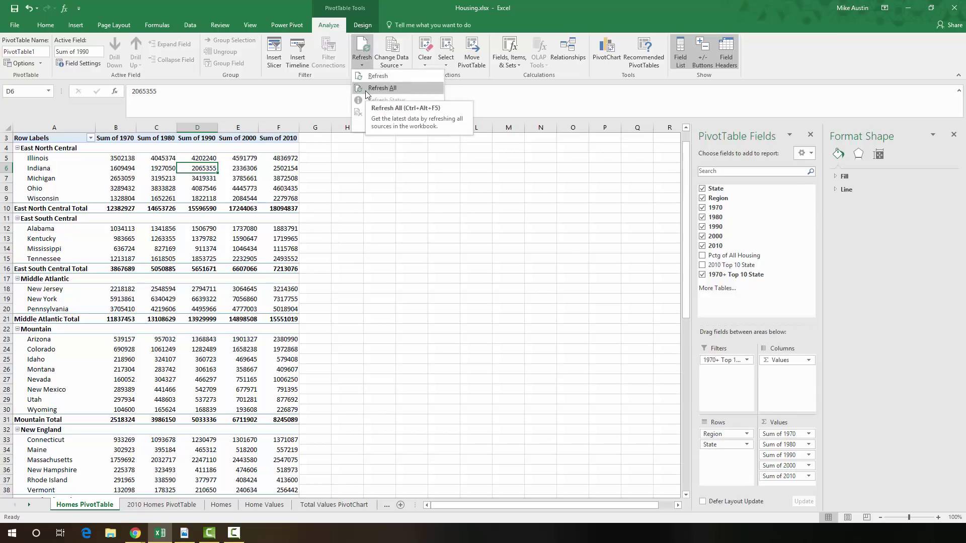
{"action": "left_click", "coordinate": [364, 63]}
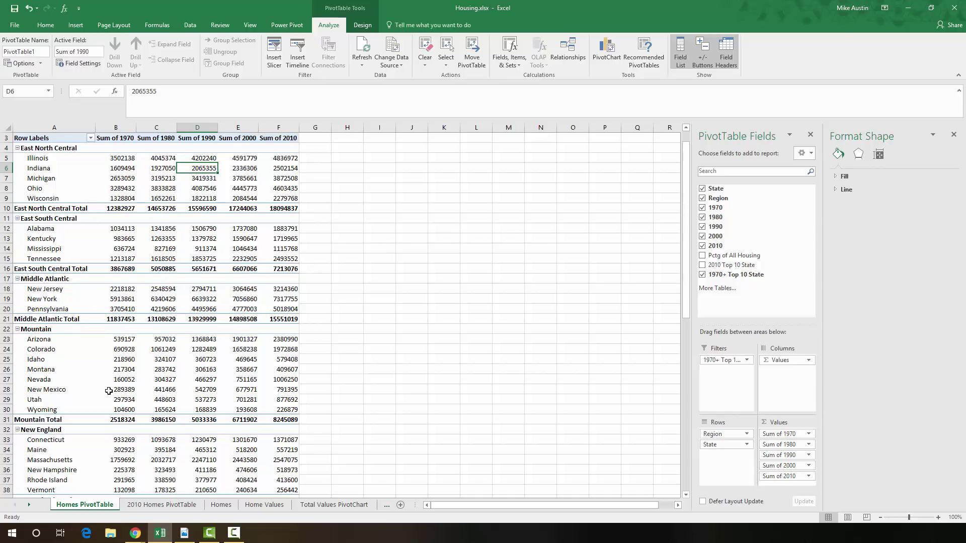
{"action": "left_click", "coordinate": [221, 505]}
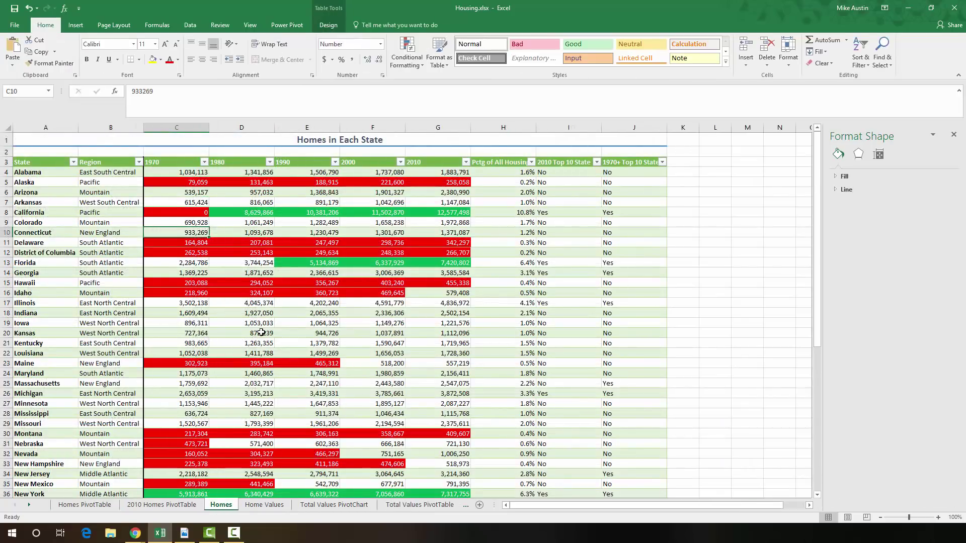
- Undo the C8 edit so California's 1970 value is back to 6,573,861
{"action": "key", "text": "ctrl+z"}
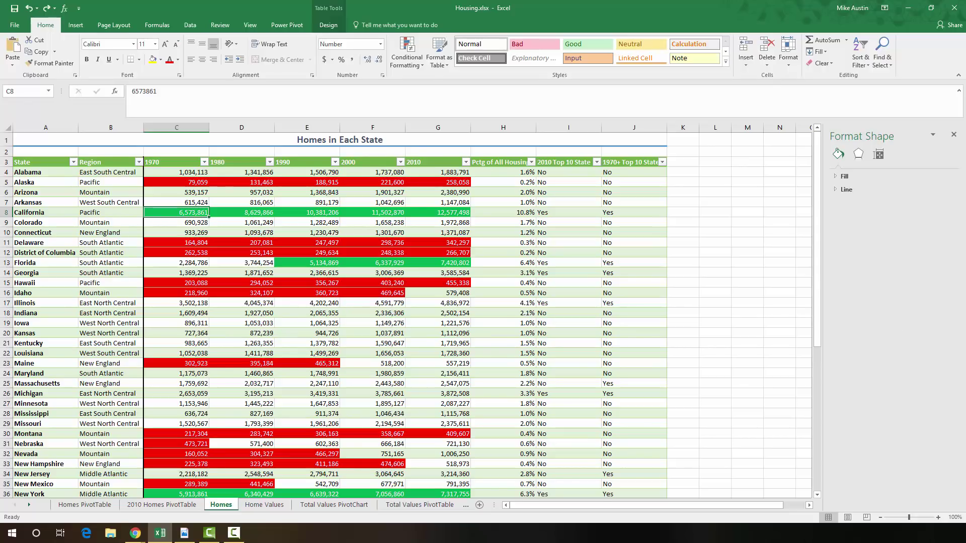
{"action": "scroll", "coordinate": [402, 302], "scroll_direction": "down", "scroll_amount": 2}
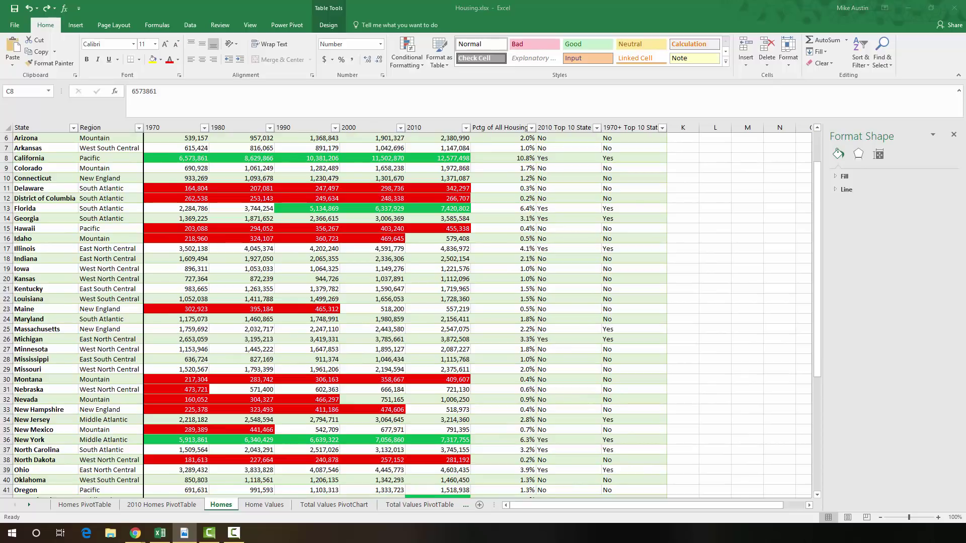